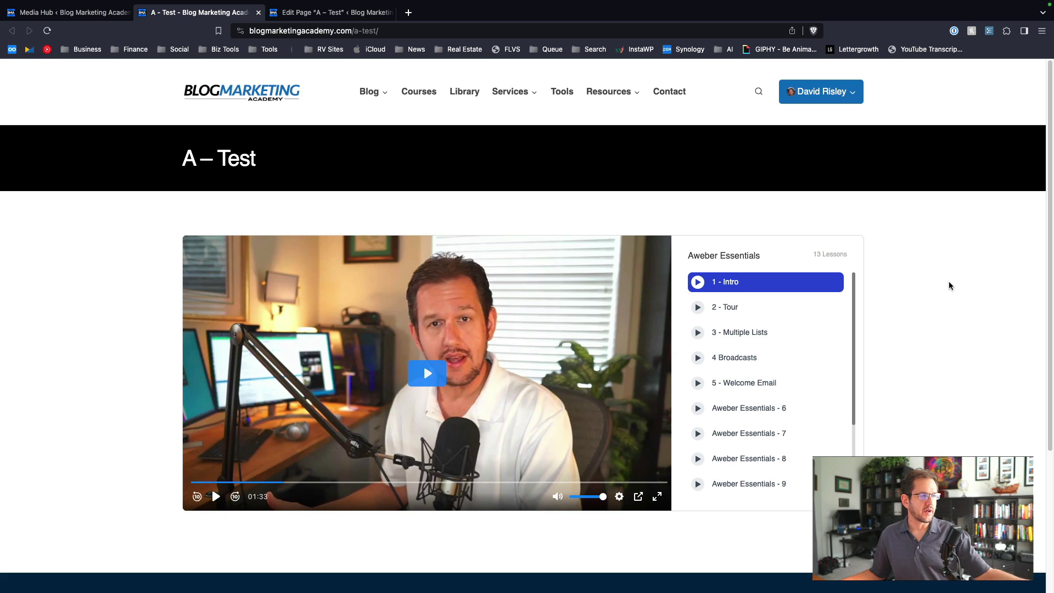
Scroll through the live A - Test page to review the Aweber Essentials playlist
{"action": "scroll", "coordinate": [950, 286], "scroll_direction": "down", "scroll_amount": 1}
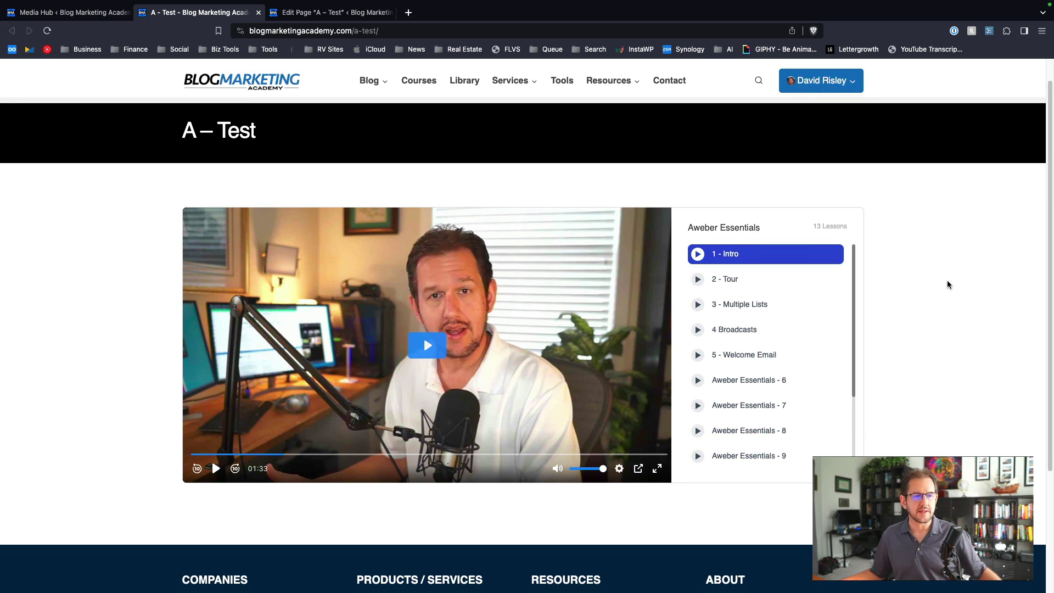
{"action": "scroll", "coordinate": [945, 280], "scroll_direction": "down", "scroll_amount": 1}
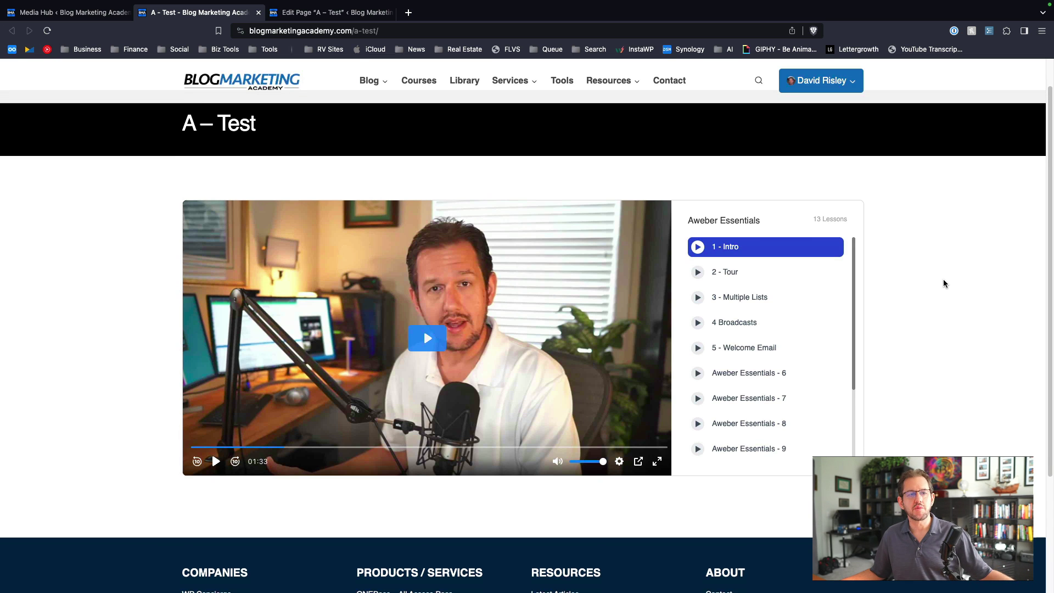
{"action": "scroll", "coordinate": [757, 302], "scroll_direction": "down", "scroll_amount": 3}
{"action": "scroll", "coordinate": [757, 302], "scroll_direction": "down", "scroll_amount": 1}
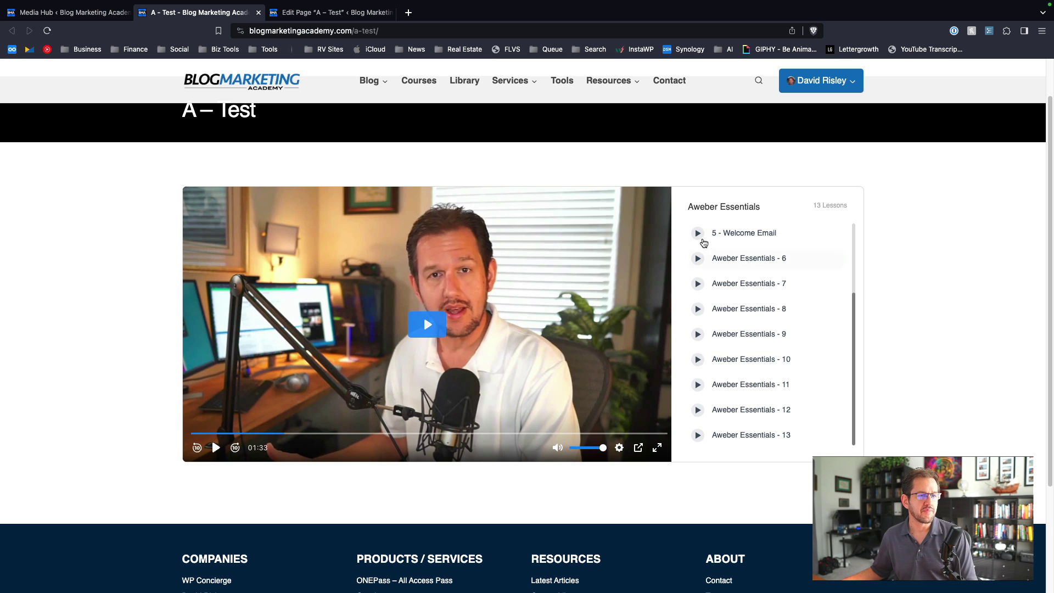
{"action": "scroll", "coordinate": [714, 302], "scroll_direction": "down", "scroll_amount": 3}
{"action": "scroll", "coordinate": [736, 368], "scroll_direction": "up", "scroll_amount": 5}
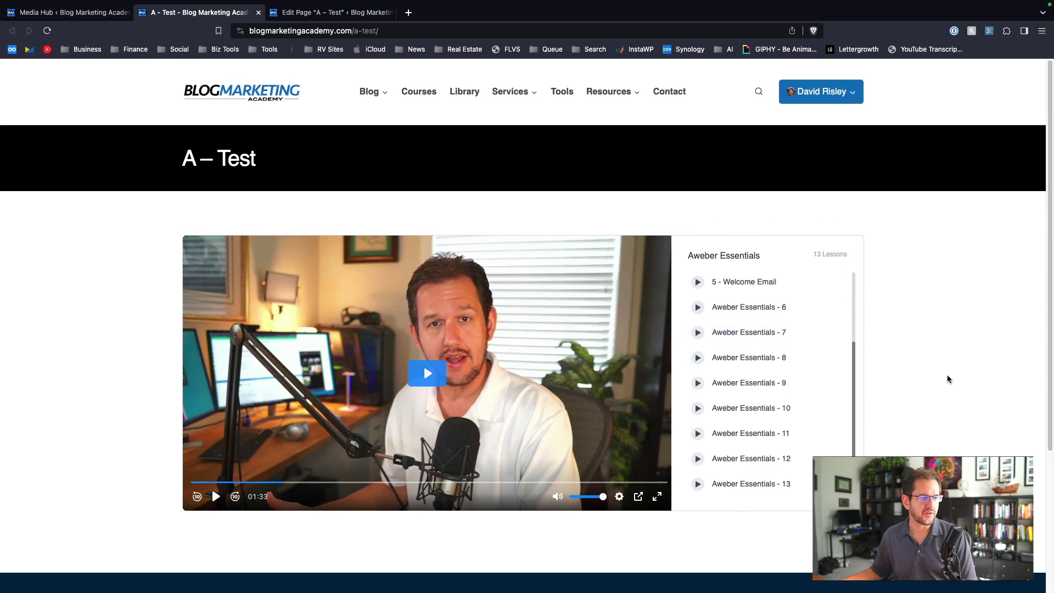
{"action": "scroll", "coordinate": [817, 396], "scroll_direction": "up", "scroll_amount": 3}
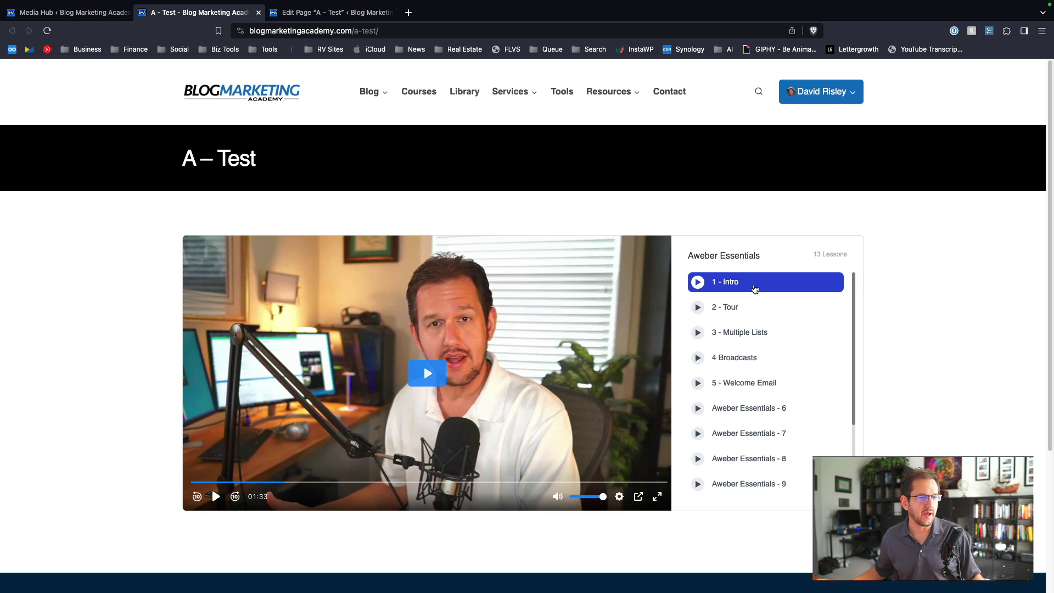
{"action": "scroll", "coordinate": [932, 317], "scroll_direction": "down", "scroll_amount": 1}
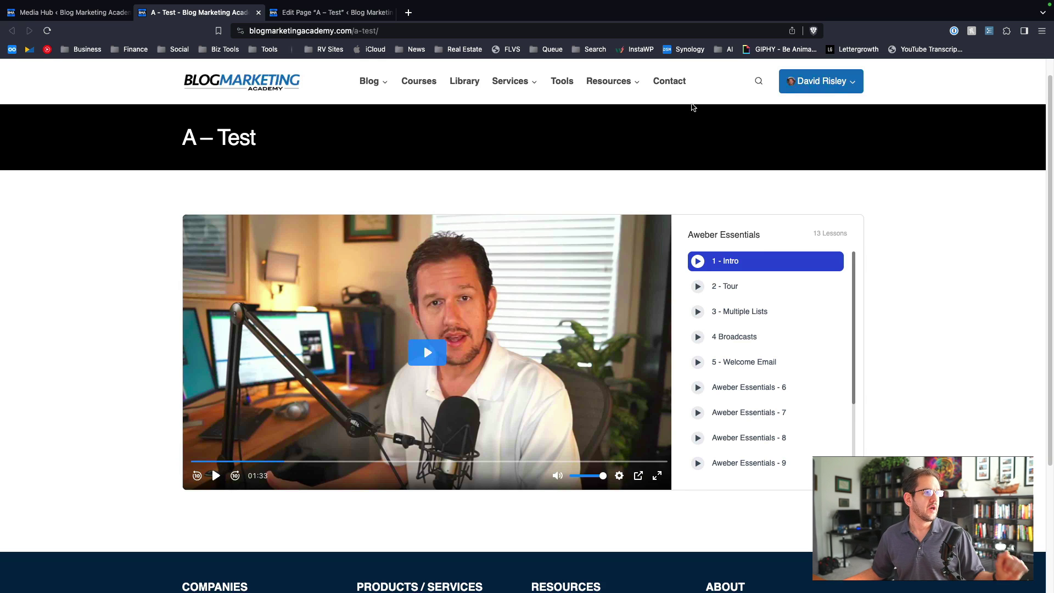
In the page editor, select the Aweber Essentials - 13 playlist item and begin adding another video
{"action": "left_click", "coordinate": [329, 12]}
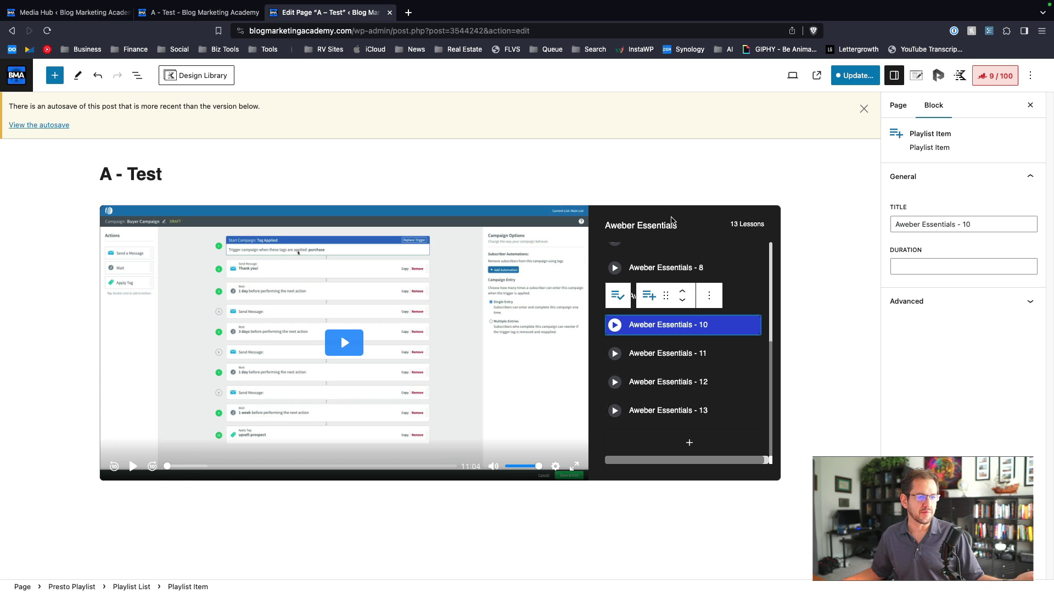
{"action": "left_click", "coordinate": [205, 13]}
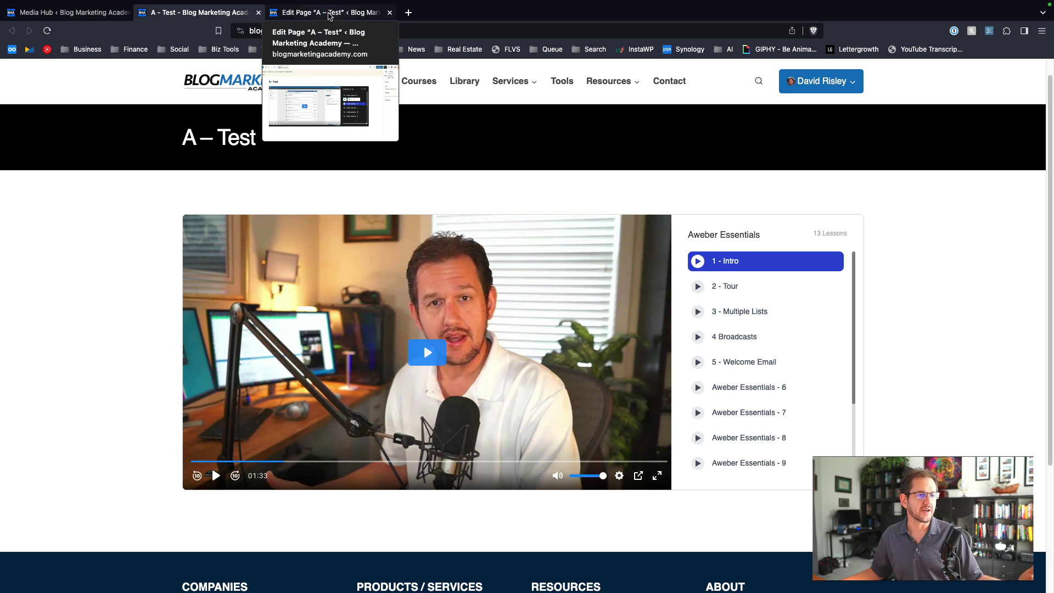
{"action": "left_click", "coordinate": [329, 13]}
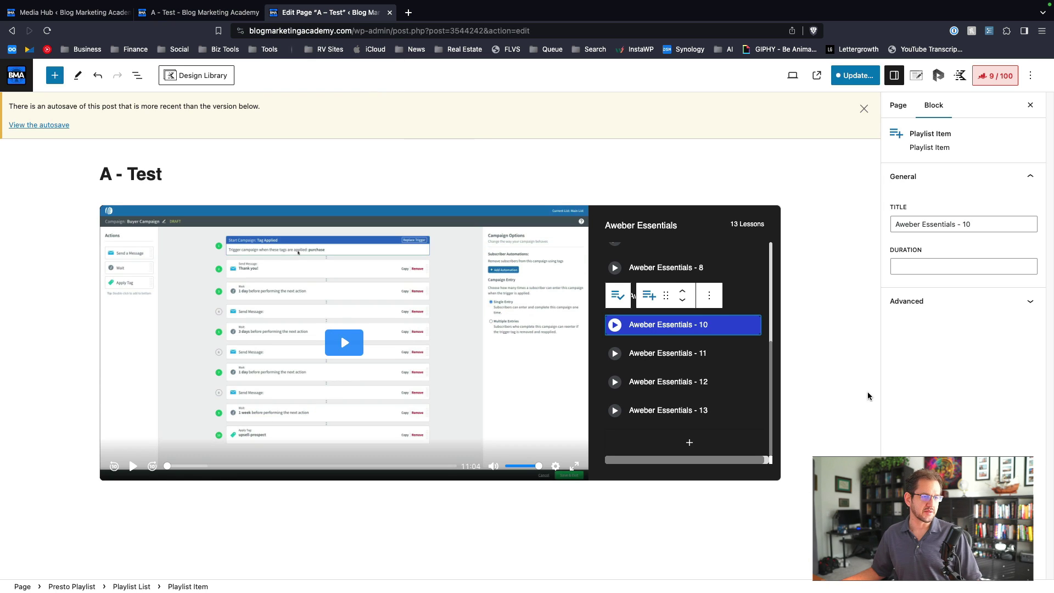
{"action": "left_click", "coordinate": [714, 410]}
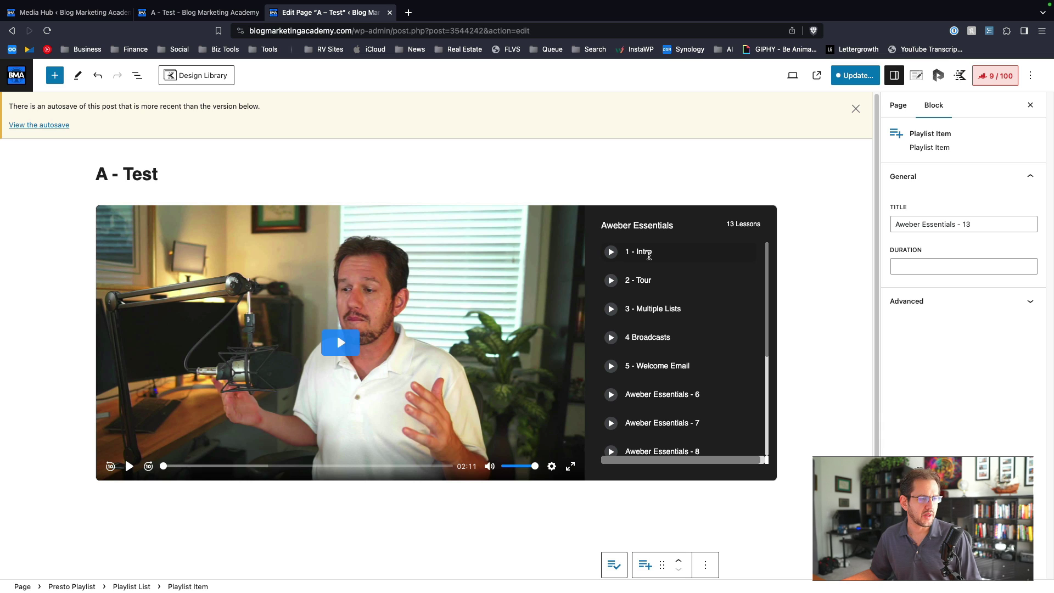
{"action": "scroll", "coordinate": [653, 275], "scroll_direction": "down", "scroll_amount": 5}
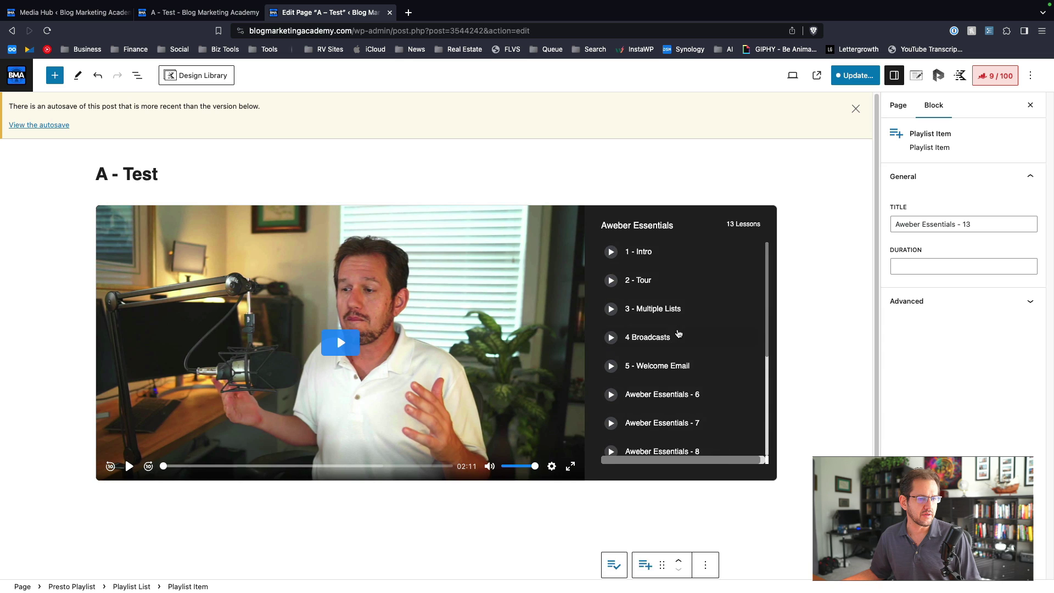
{"action": "left_click", "coordinate": [690, 443]}
{"action": "left_click", "coordinate": [510, 330]}
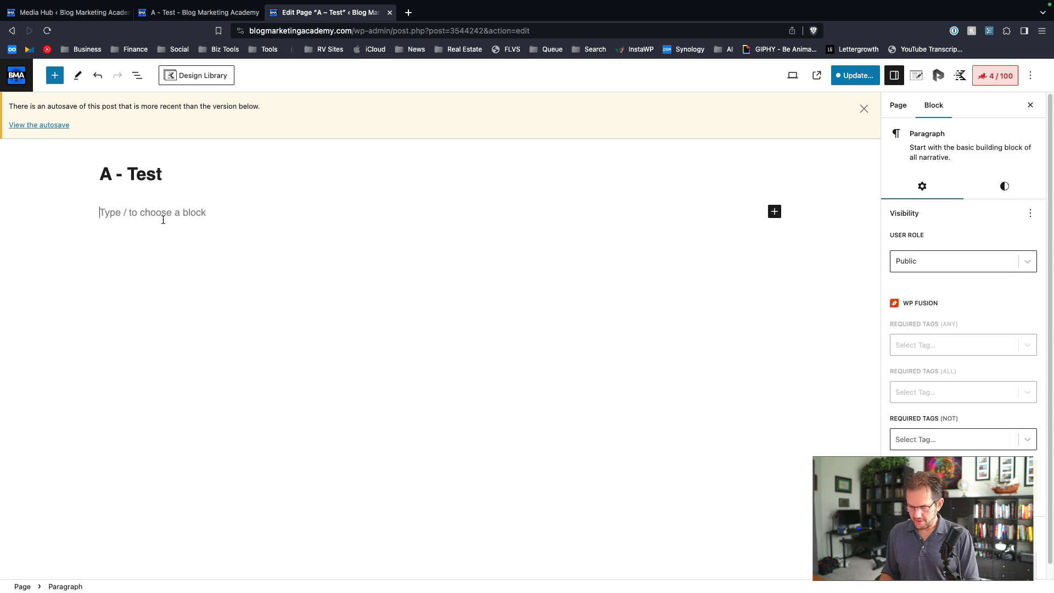
Insert a Presto Playlist block with /pres and browse its list of available media
{"action": "type", "text": "/pres"}
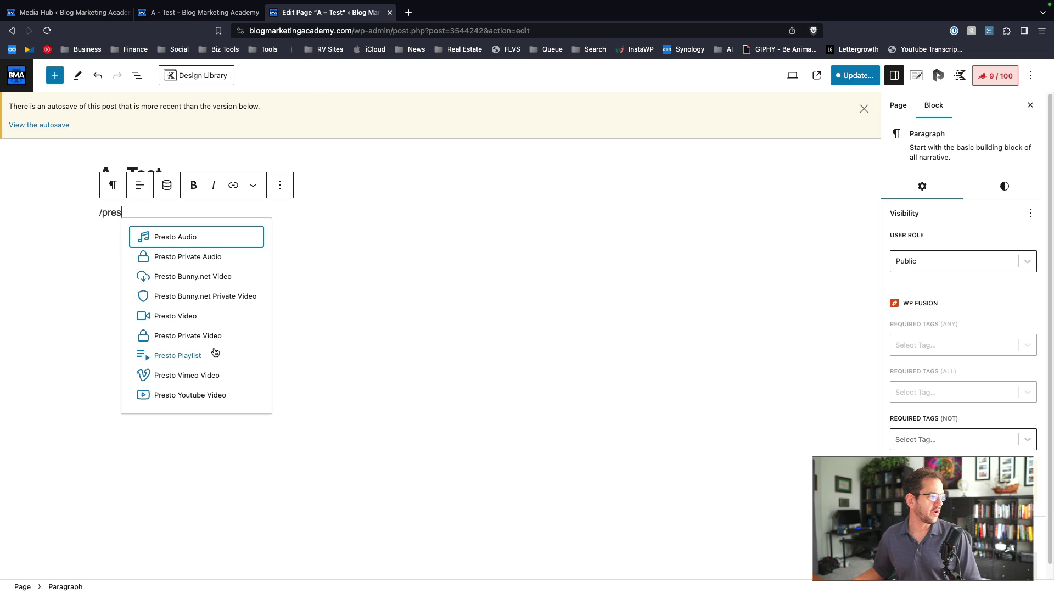
{"action": "left_click", "coordinate": [176, 356]}
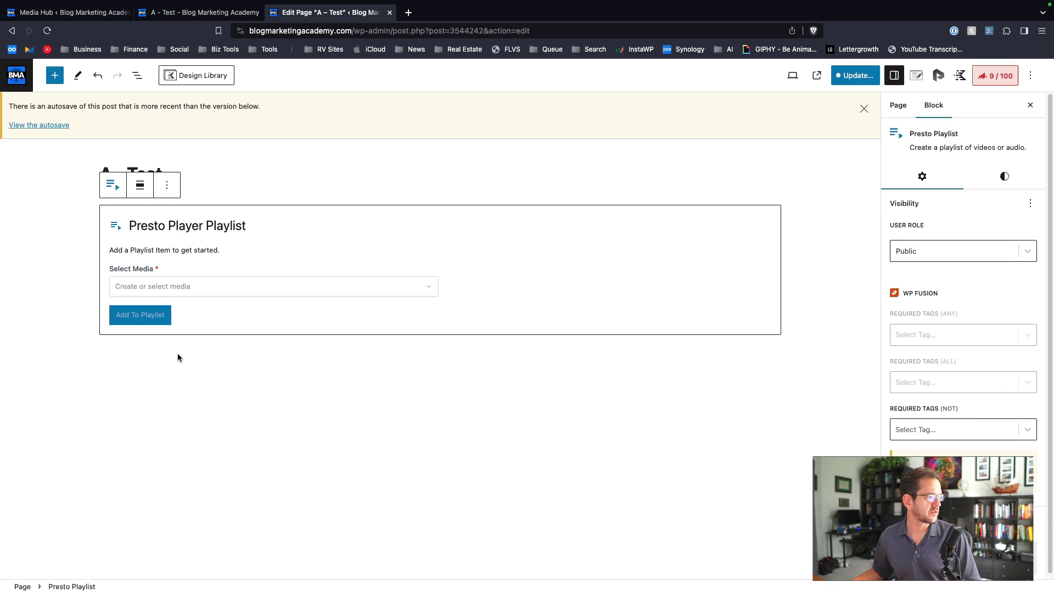
{"action": "left_click", "coordinate": [276, 291]}
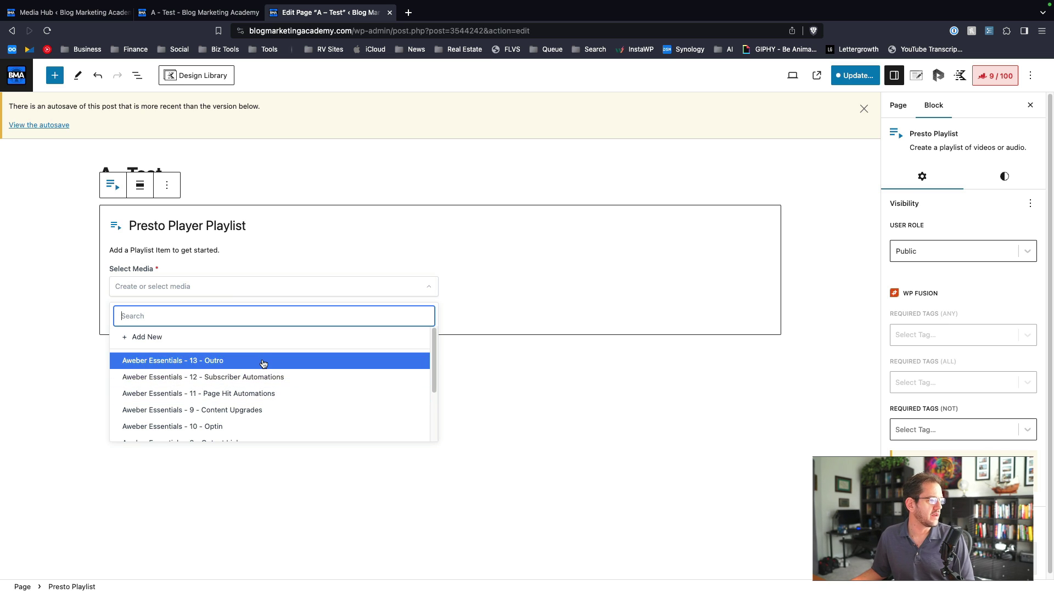
{"action": "scroll", "coordinate": [263, 374], "scroll_direction": "down", "scroll_amount": 3}
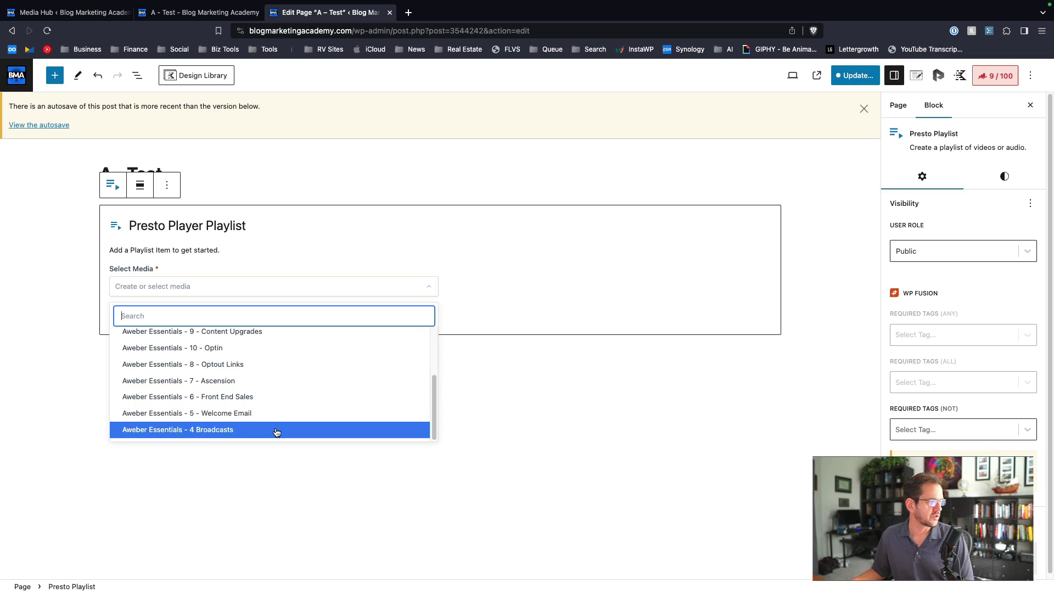
{"action": "scroll", "coordinate": [279, 430], "scroll_direction": "up", "scroll_amount": 3}
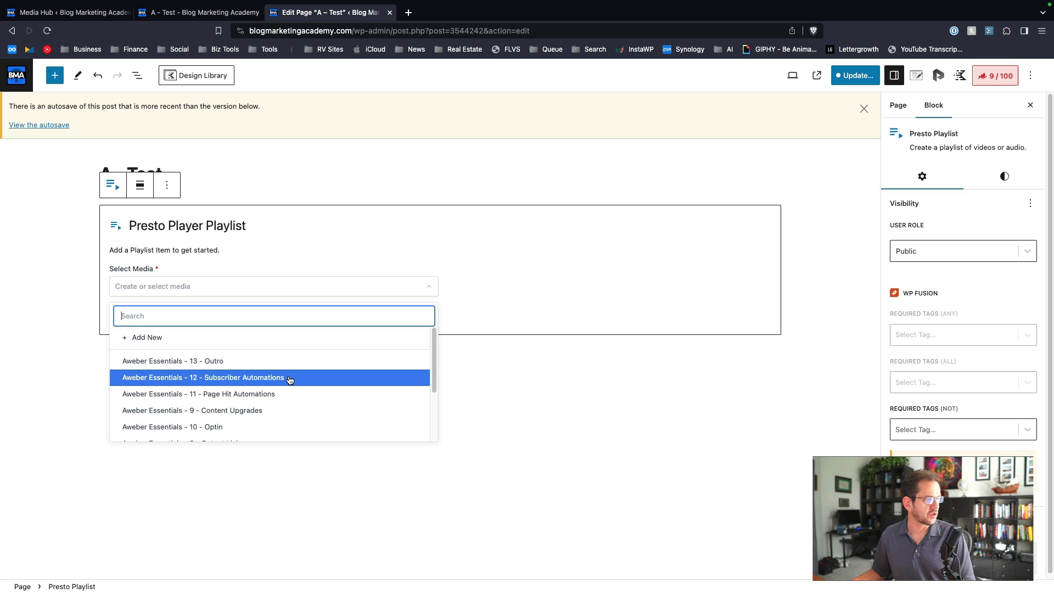
{"action": "scroll", "coordinate": [290, 382], "scroll_direction": "down", "scroll_amount": 3}
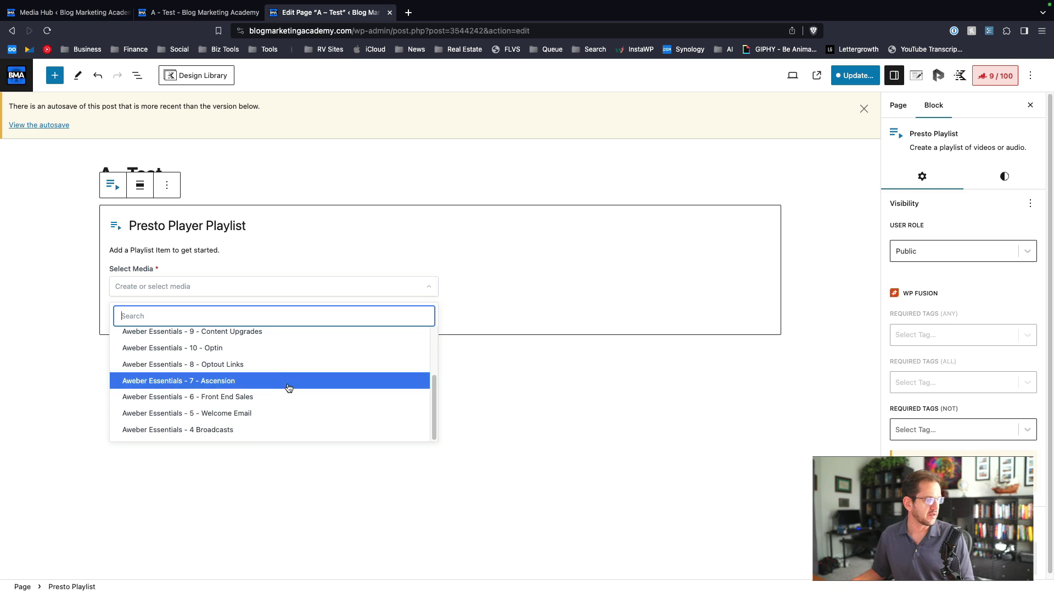
{"action": "scroll", "coordinate": [284, 381], "scroll_direction": "up", "scroll_amount": 3}
{"action": "scroll", "coordinate": [283, 387], "scroll_direction": "down", "scroll_amount": 5}
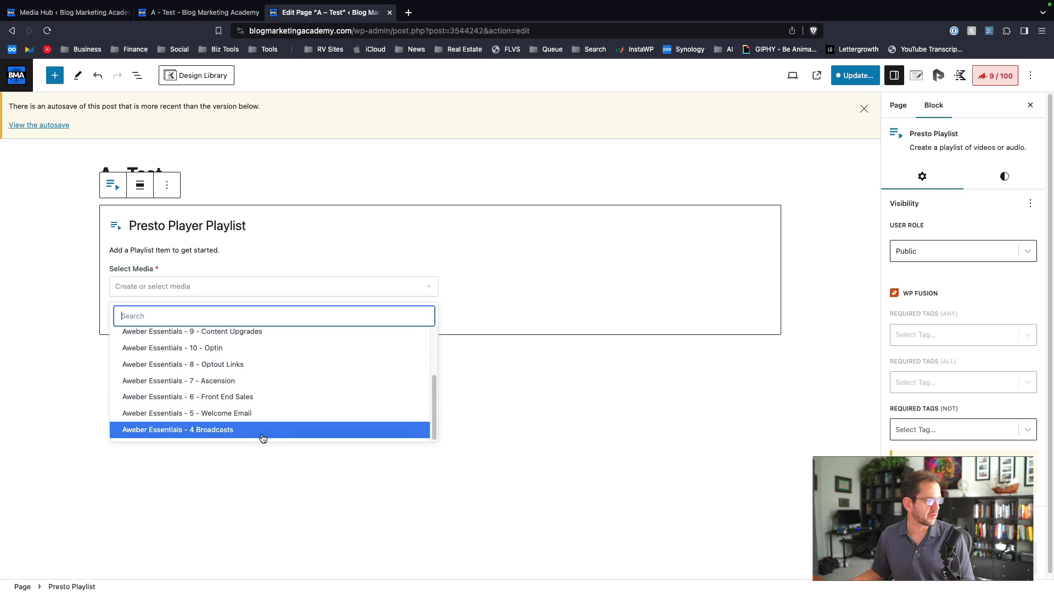
{"action": "scroll", "coordinate": [269, 423], "scroll_direction": "up", "scroll_amount": 5}
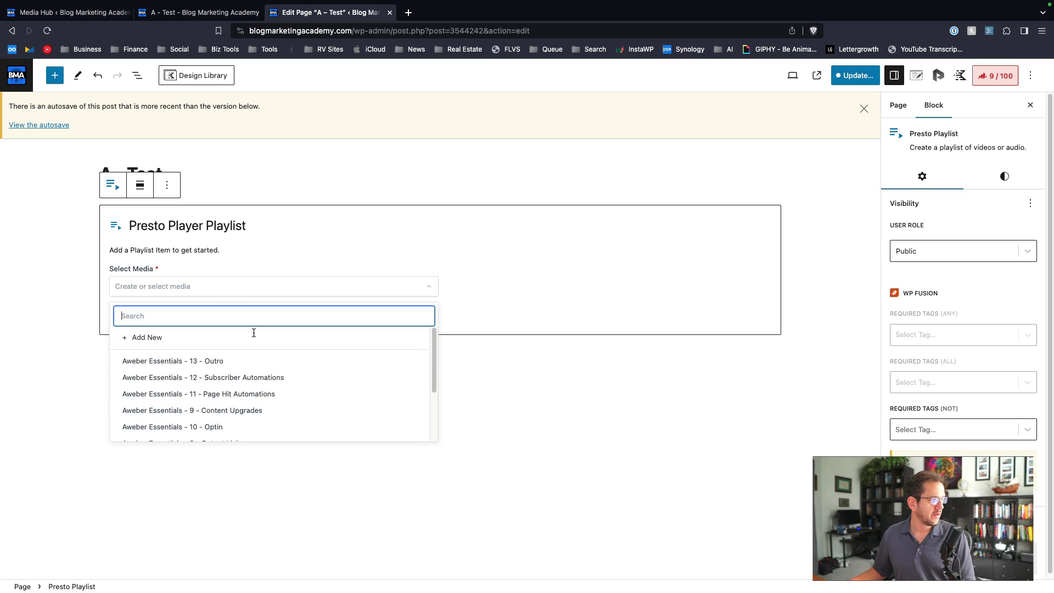
Search 'intro' and add Aweber Essentials - 1 - Intro as the playlist's first video
{"action": "type", "text": "intro"}
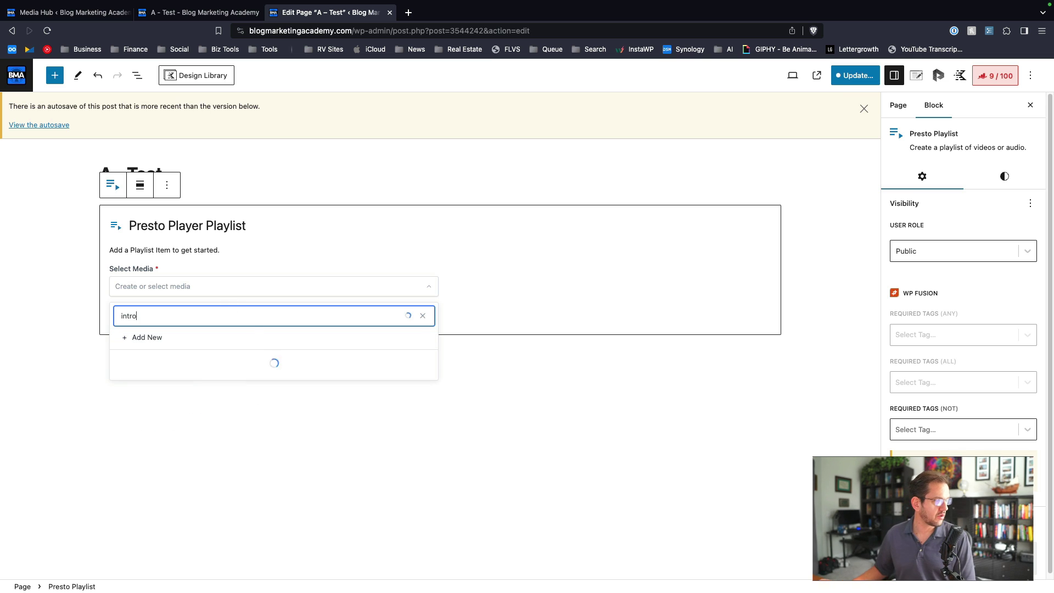
{"action": "left_click", "coordinate": [202, 377]}
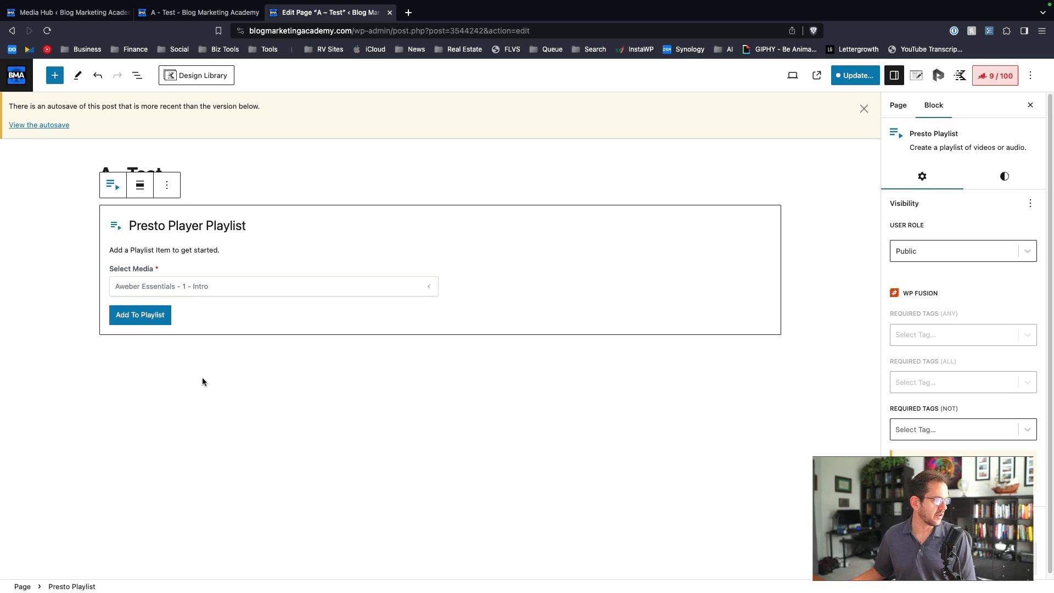
{"action": "left_click", "coordinate": [135, 314]}
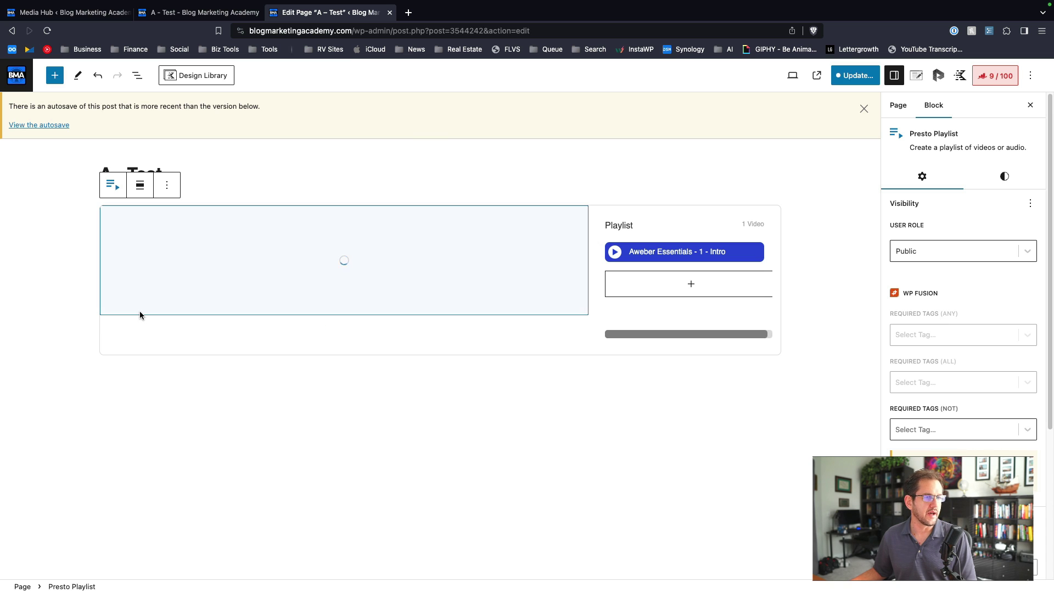
{"action": "left_click", "coordinate": [689, 284]}
Search 'aweber essentials - 2' and add the Tour video as the second playlist item
{"action": "left_click", "coordinate": [510, 331]}
{"action": "scroll", "coordinate": [552, 418], "scroll_direction": "down", "scroll_amount": 3}
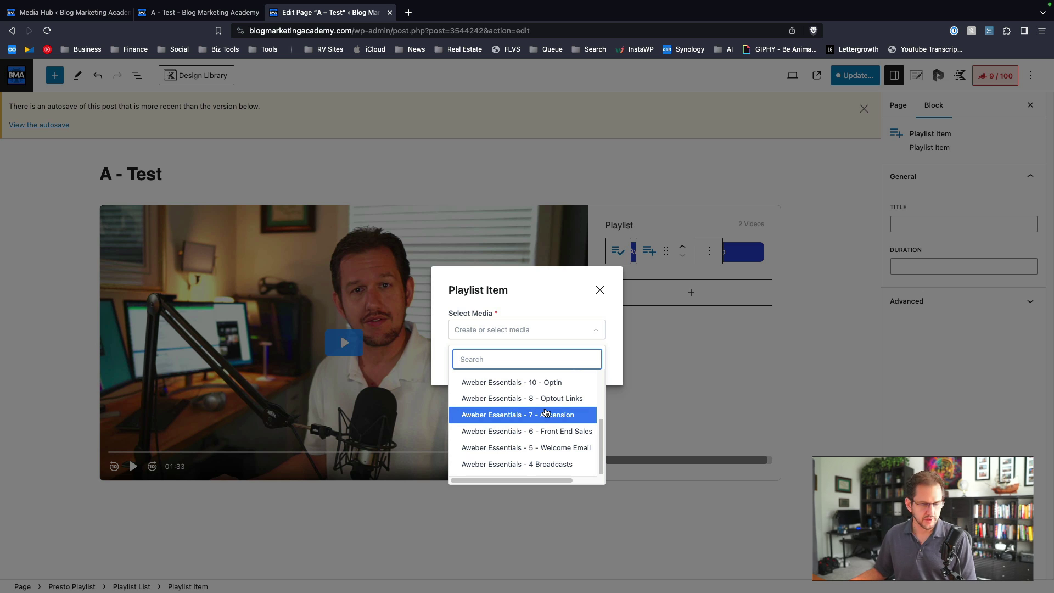
{"action": "type", "text": "aweber e"}
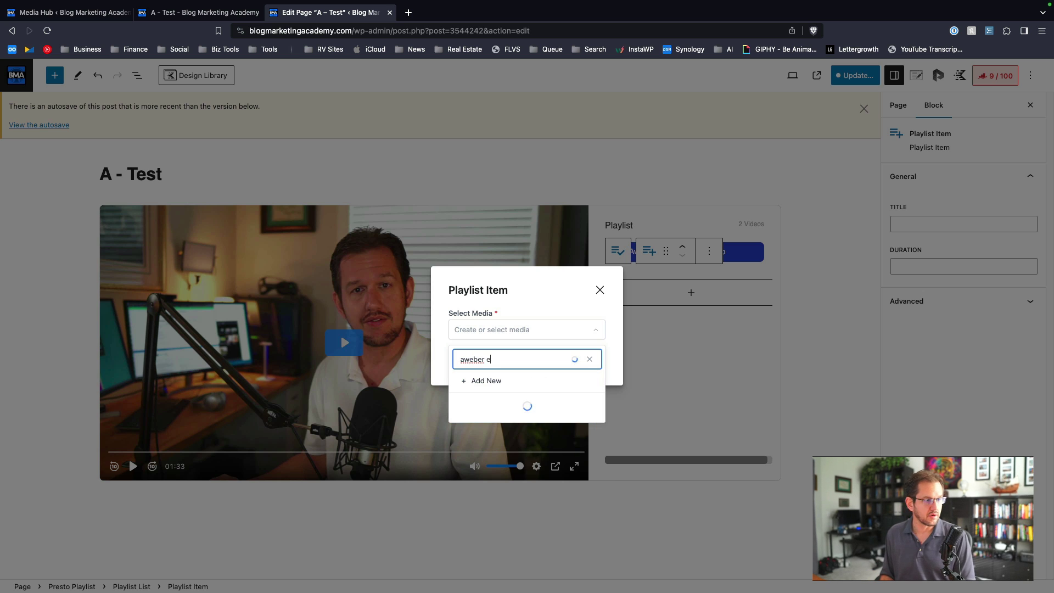
{"action": "type", "text": "ssentials"}
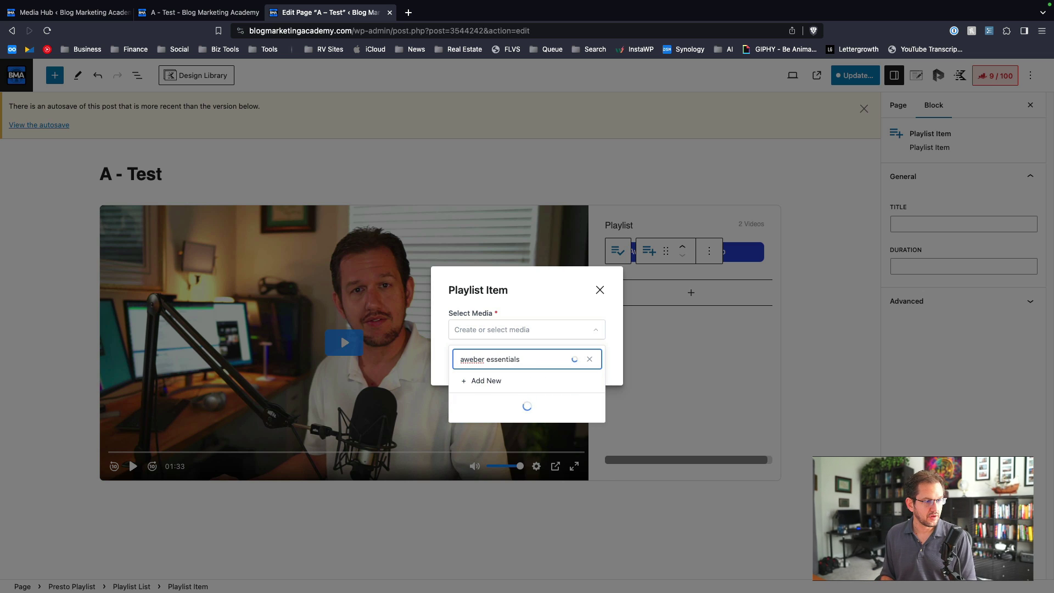
{"action": "type", "text": " - 2"}
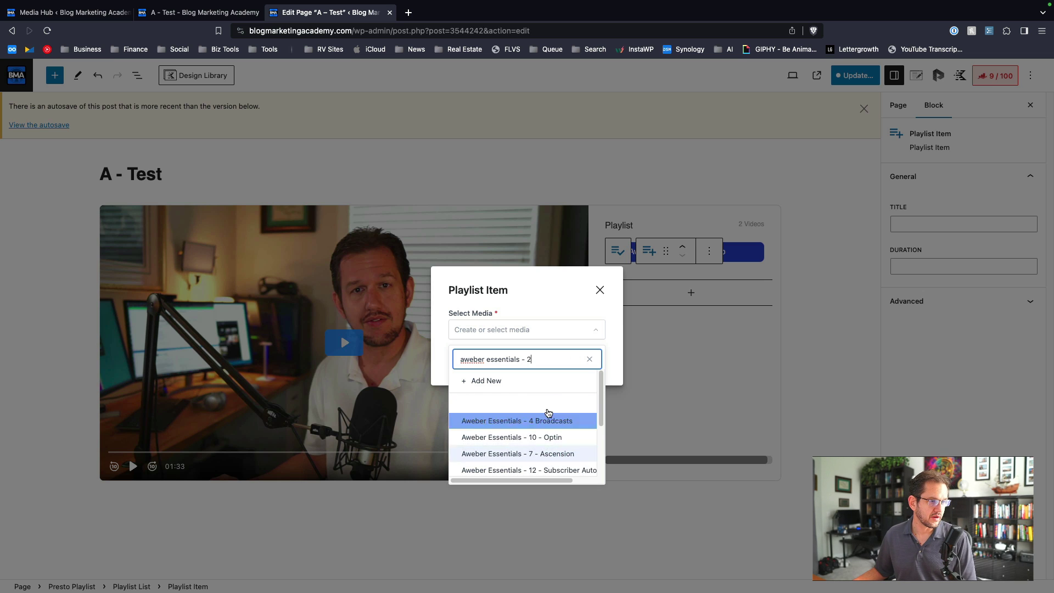
{"action": "left_click", "coordinate": [551, 405]}
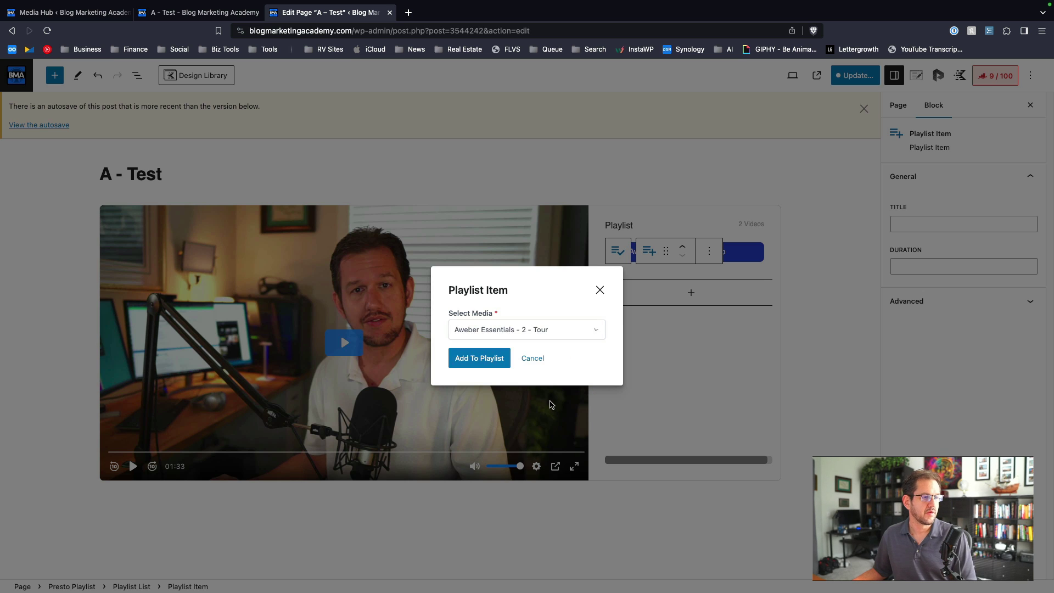
{"action": "left_click", "coordinate": [481, 360]}
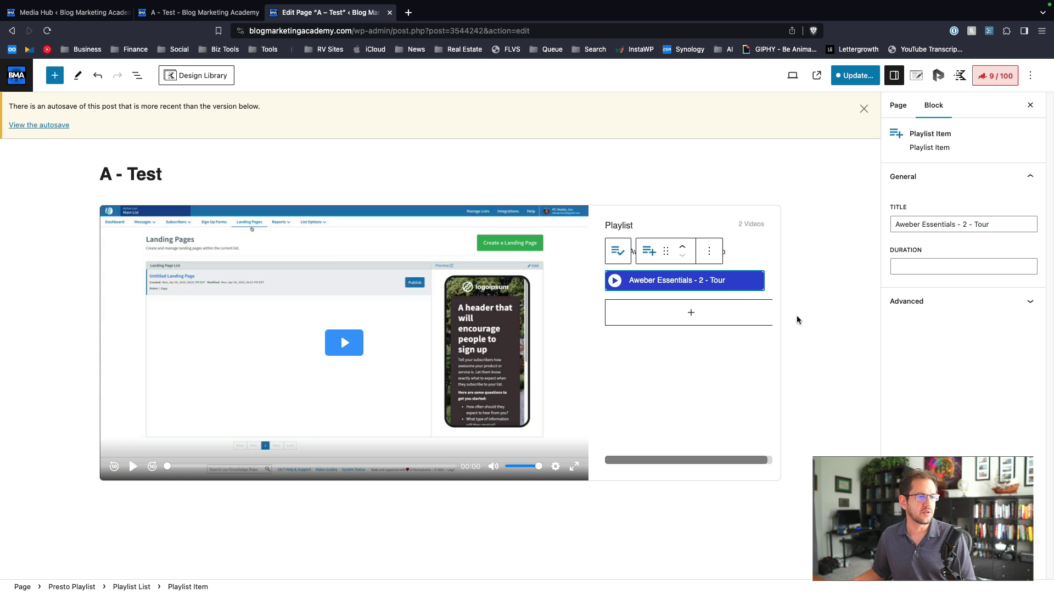
Discard an empty third playlist item and switch to the Media Hub video list
{"action": "left_click", "coordinate": [693, 314]}
{"action": "left_click", "coordinate": [537, 358]}
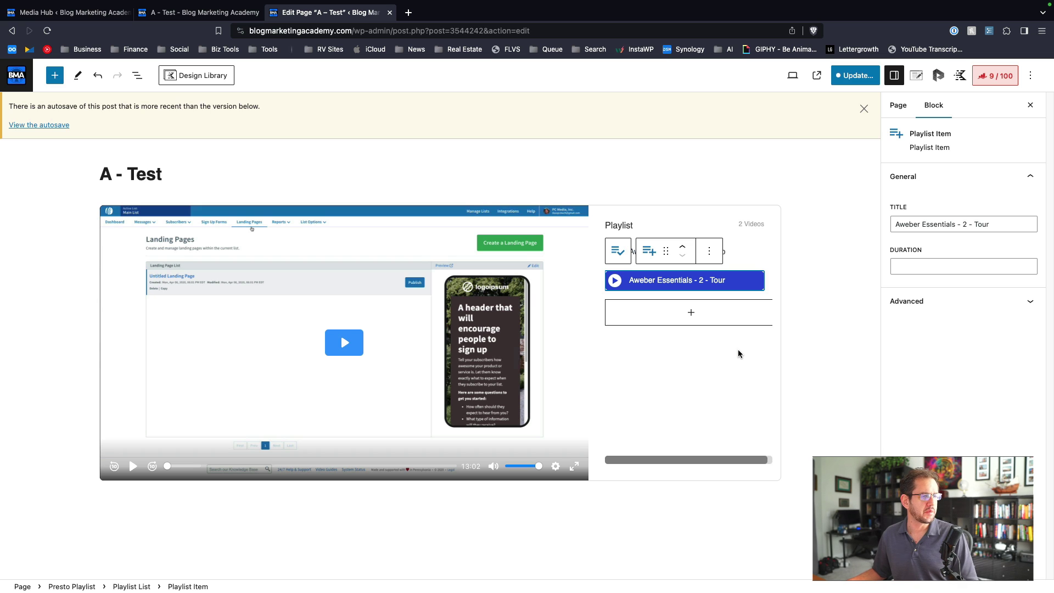
{"action": "left_click", "coordinate": [12, 8]}
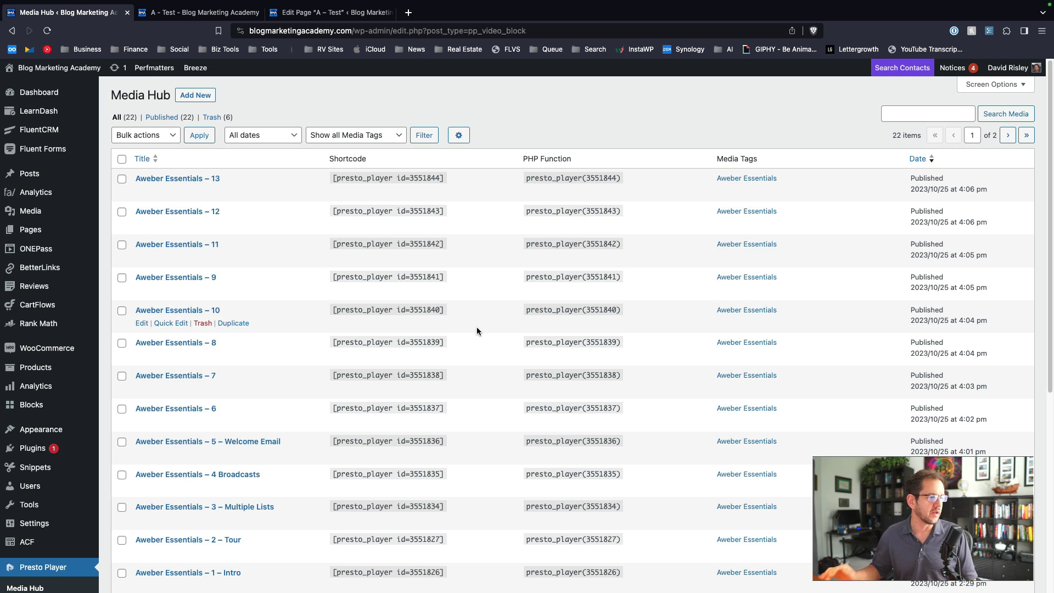
Scroll the Media Hub list down to Aweber Essentials – 1 – Intro and its shortcode
{"action": "scroll", "coordinate": [497, 310], "scroll_direction": "down", "scroll_amount": 2}
{"action": "scroll", "coordinate": [496, 314], "scroll_direction": "down", "scroll_amount": 1}
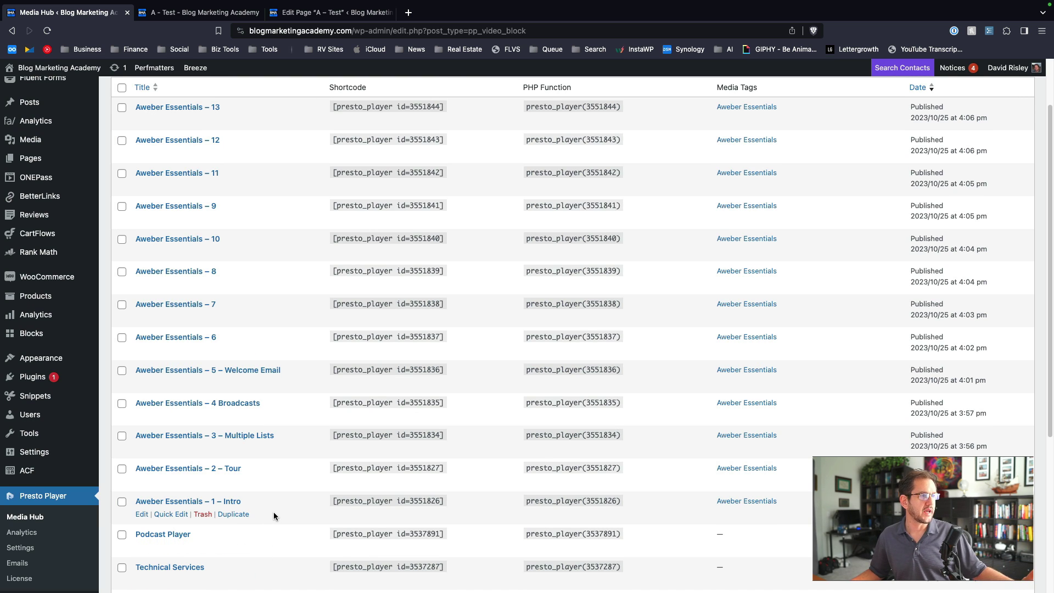
Start a third A - Test playlist item and browse the Aweber Essentials media without choosing any
{"action": "left_click", "coordinate": [205, 12]}
{"action": "left_click", "coordinate": [330, 12]}
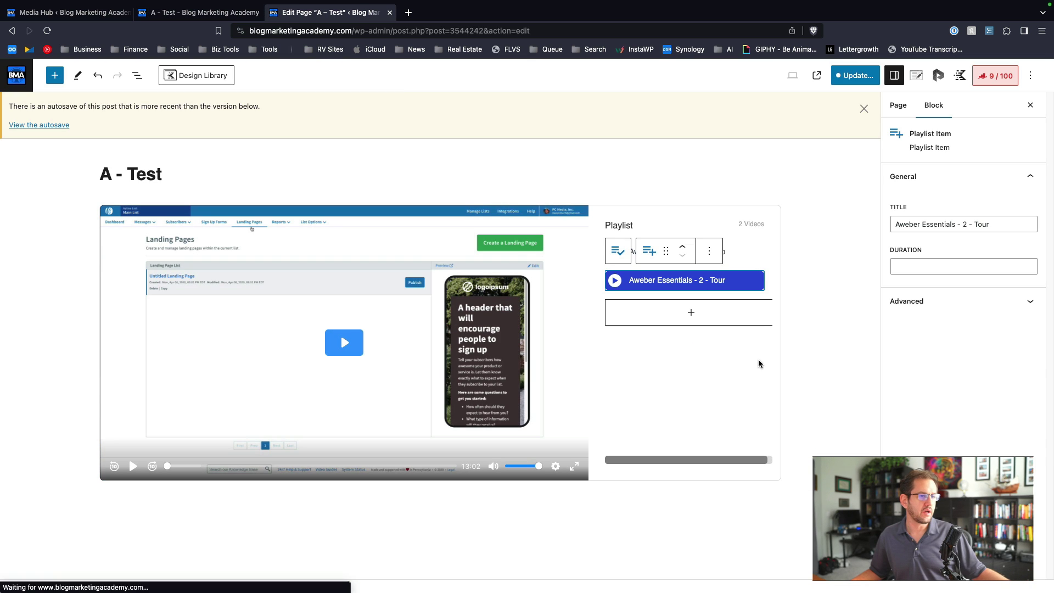
{"action": "left_click", "coordinate": [691, 313]}
{"action": "left_click", "coordinate": [532, 325]}
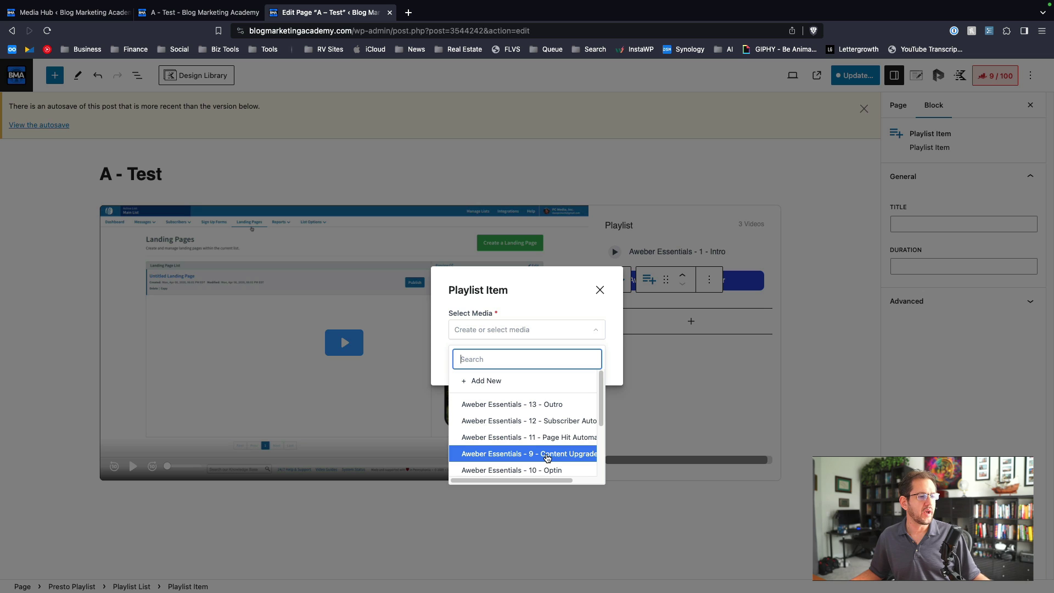
{"action": "scroll", "coordinate": [552, 434], "scroll_direction": "down", "scroll_amount": 2}
{"action": "scroll", "coordinate": [552, 436], "scroll_direction": "up", "scroll_amount": 2}
{"action": "scroll", "coordinate": [583, 435], "scroll_direction": "down", "scroll_amount": 2}
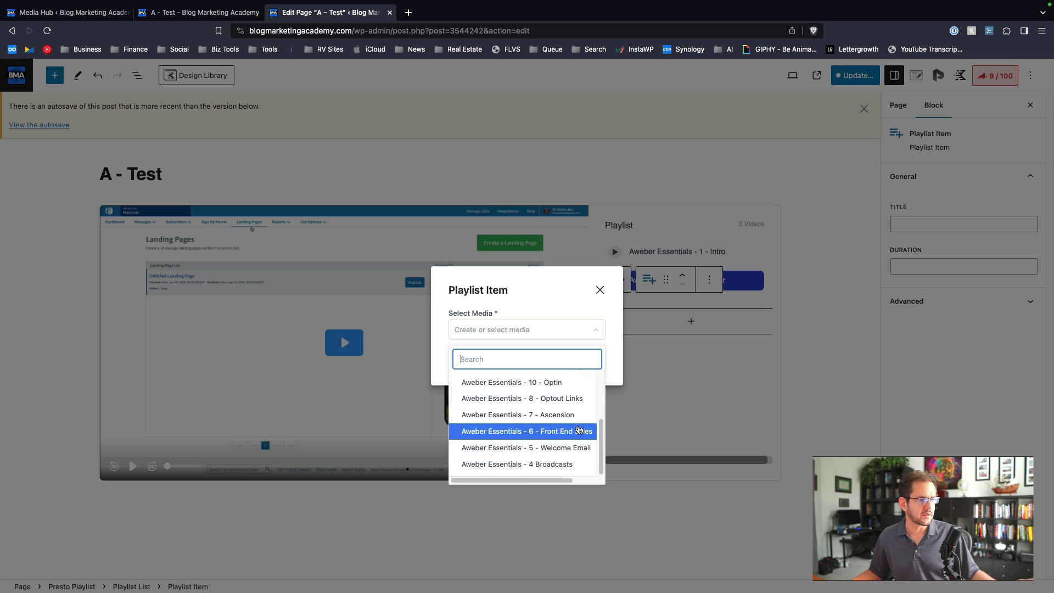
{"action": "scroll", "coordinate": [571, 431], "scroll_direction": "up", "scroll_amount": 2}
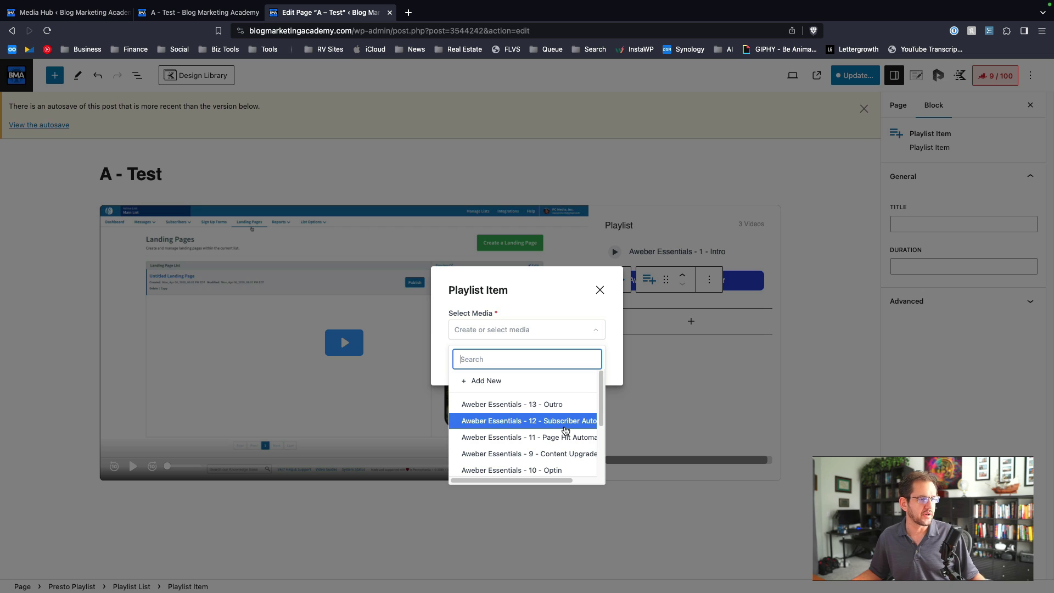
{"action": "left_click", "coordinate": [606, 305]}
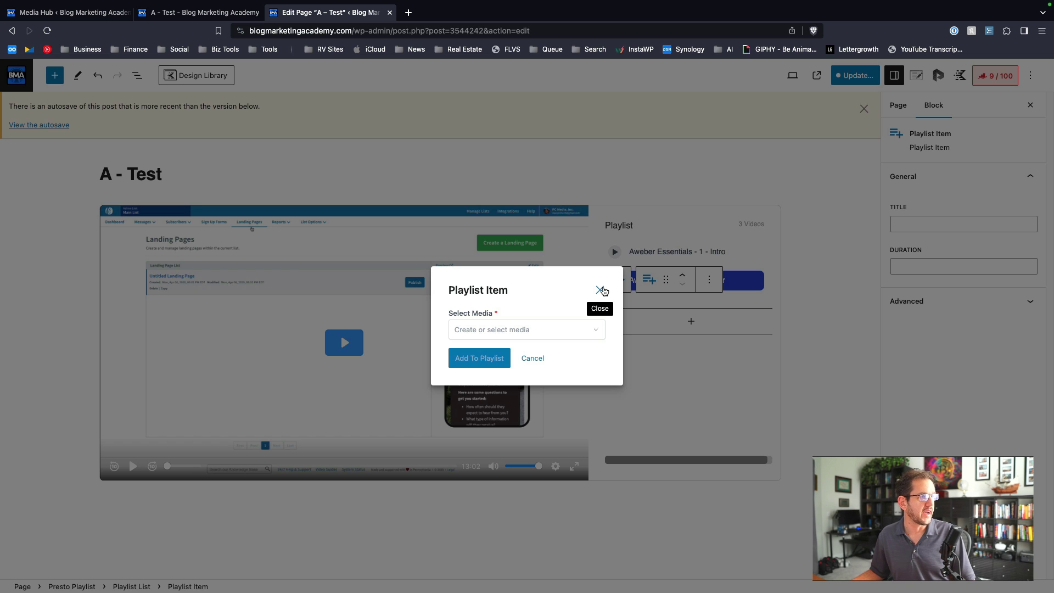
Cancel the extra playlist item and start a new Media Hub video, typing 'fdkvgadsfkjdfz'
{"action": "left_click", "coordinate": [602, 290]}
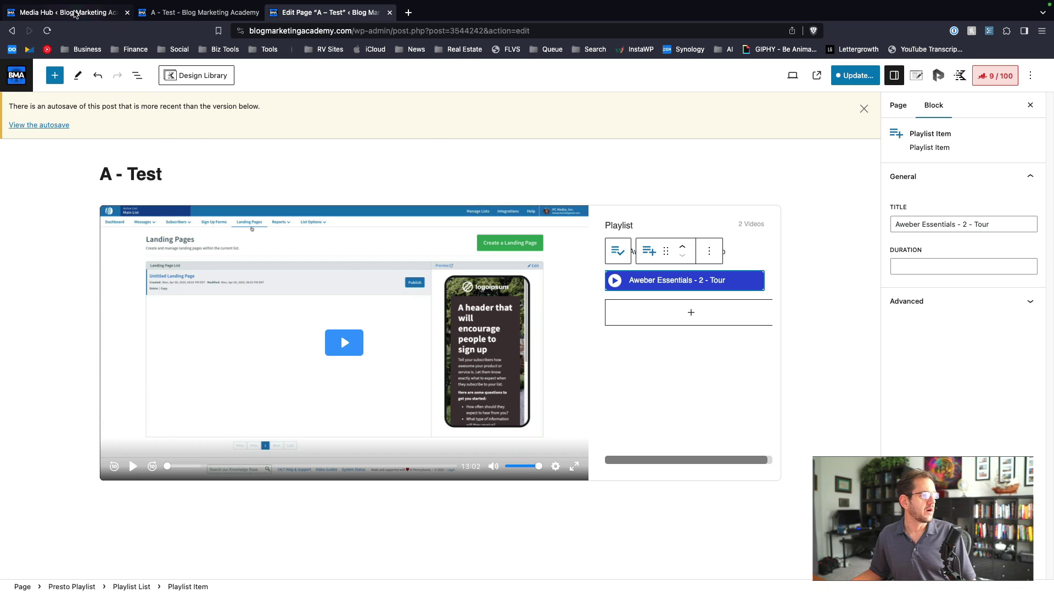
{"action": "left_click", "coordinate": [75, 14]}
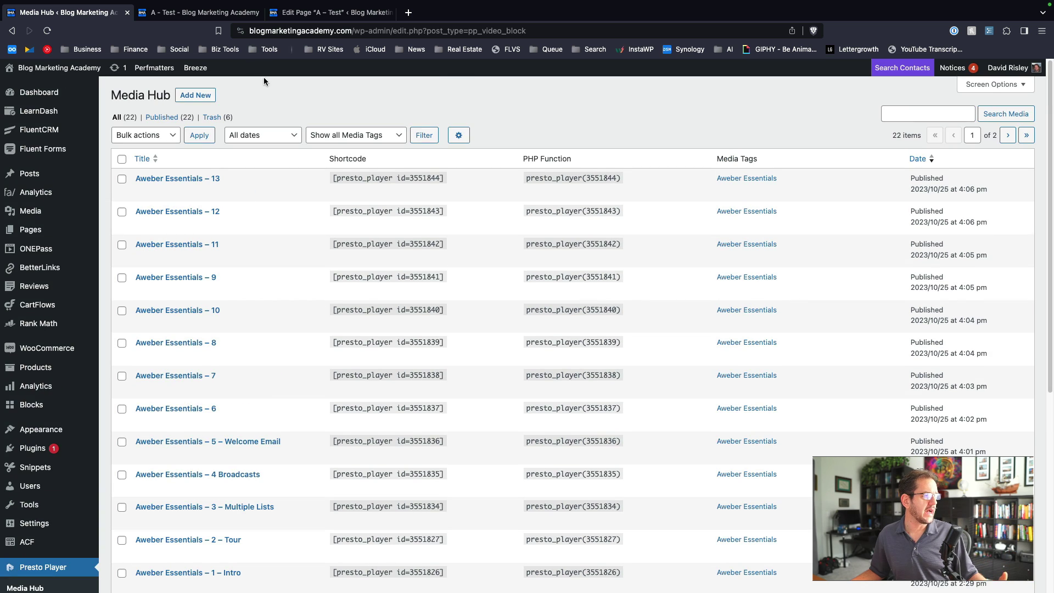
{"action": "left_click", "coordinate": [199, 97]}
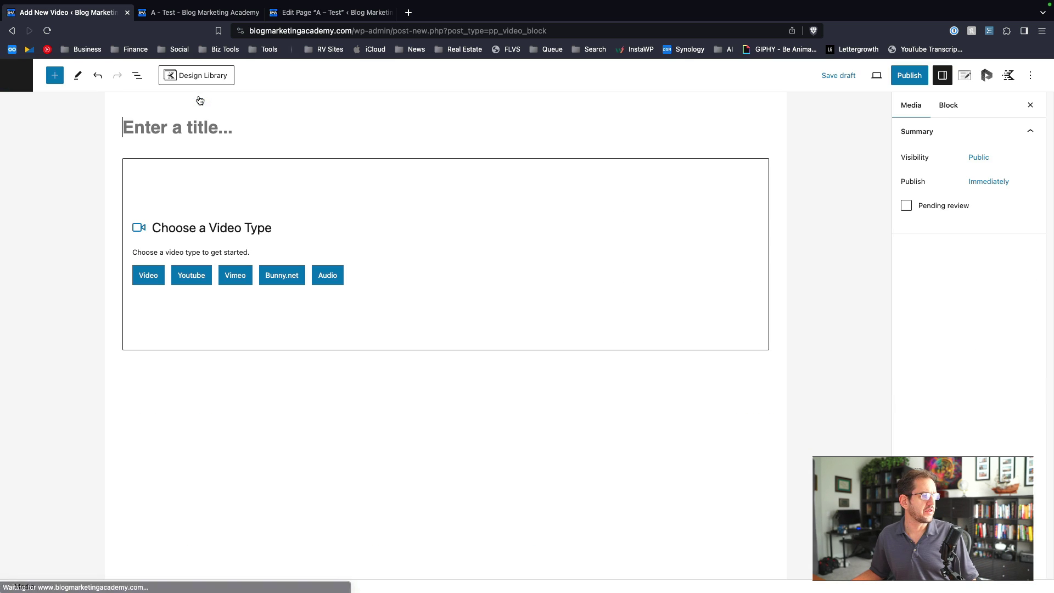
{"action": "type", "text": "fdkvgadsfkjdfz"}
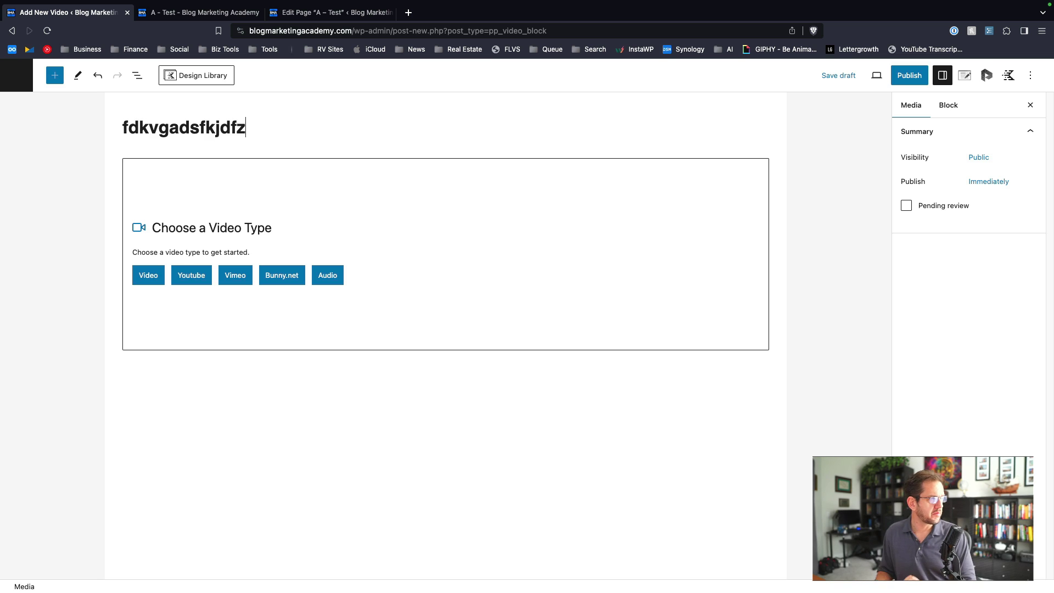
Insert the Bunny.net video 4-broadcasts.mp4 from the Aweber Essentials collection
{"action": "left_click", "coordinate": [283, 279]}
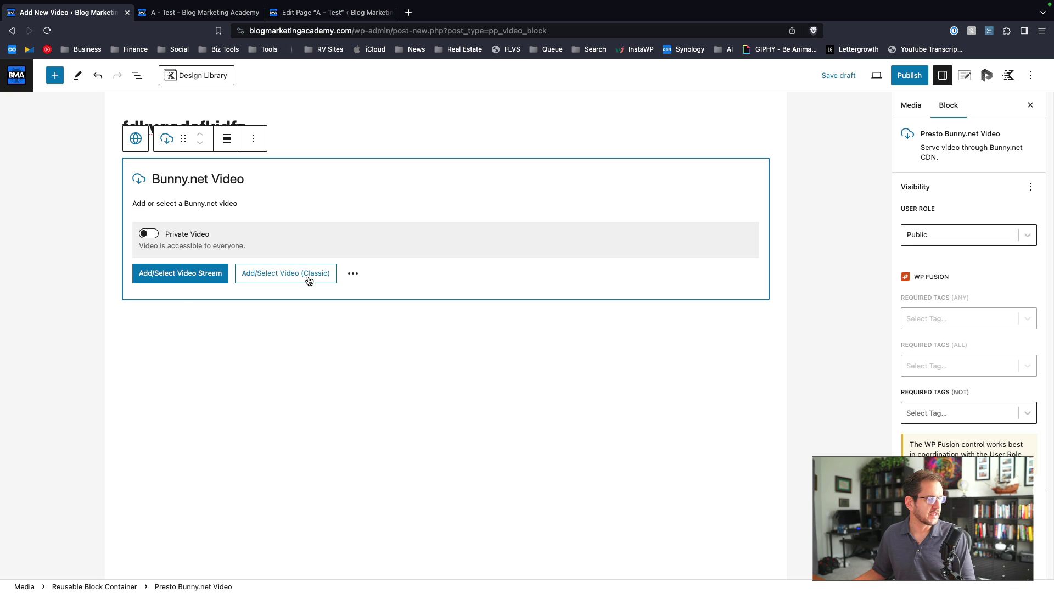
{"action": "left_click", "coordinate": [180, 273]}
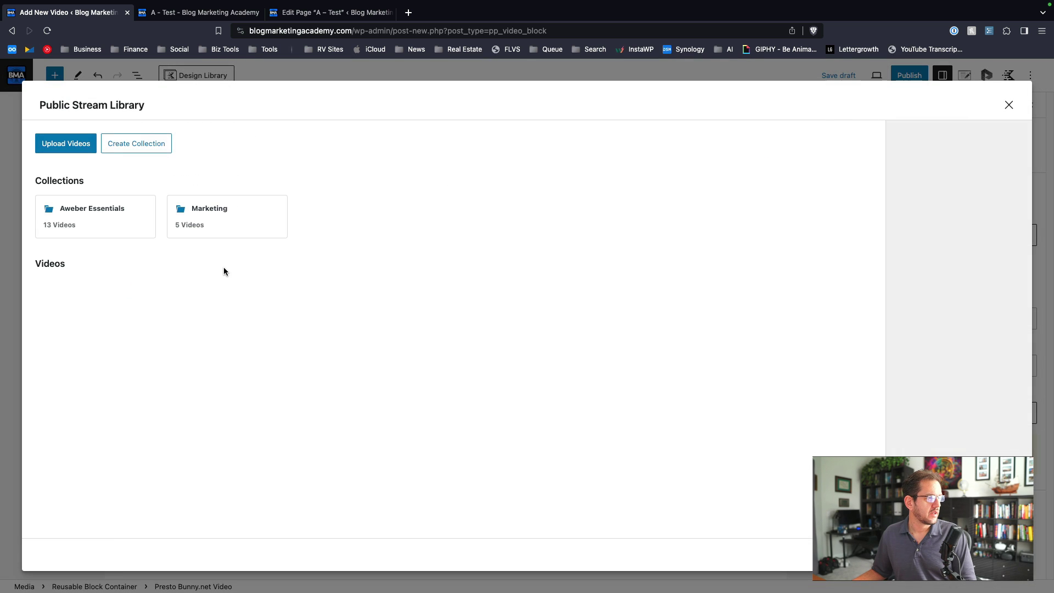
{"action": "left_click", "coordinate": [103, 219]}
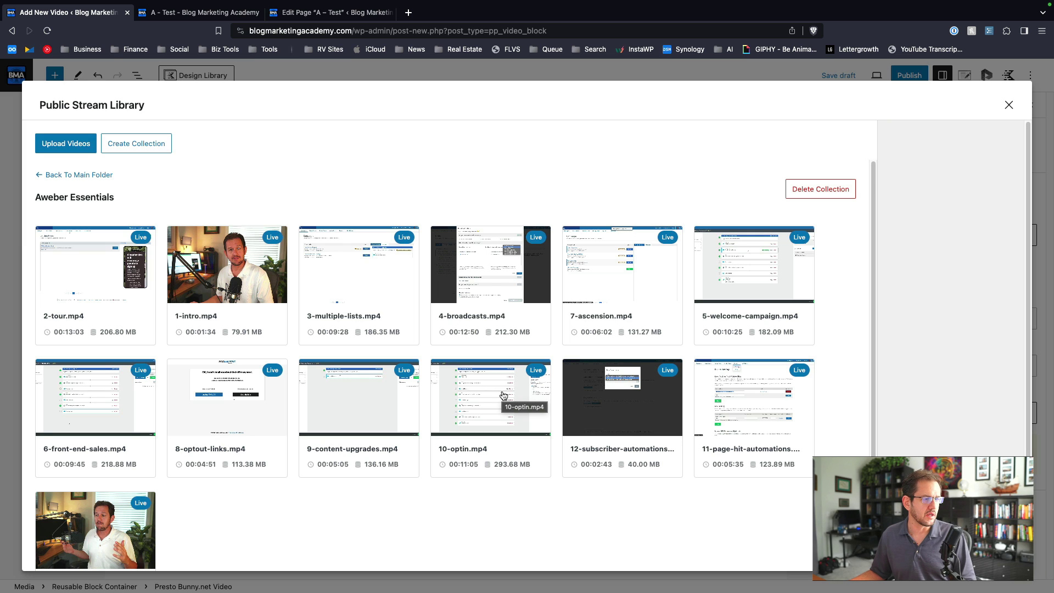
{"action": "left_click", "coordinate": [493, 286]}
{"action": "scroll", "coordinate": [493, 286], "scroll_direction": "down", "scroll_amount": 2}
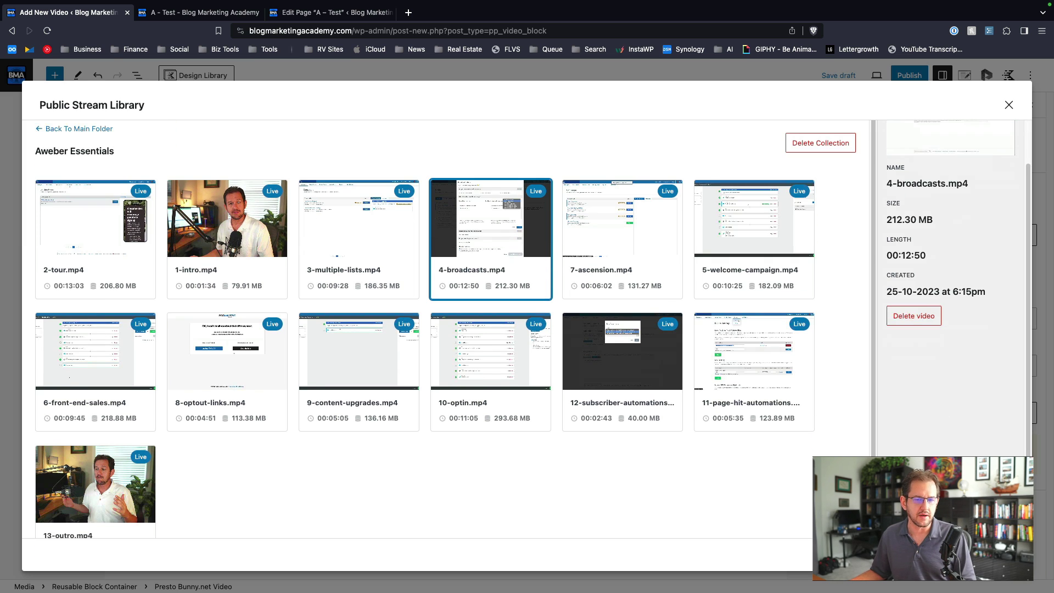
{"action": "key", "text": "Return"}
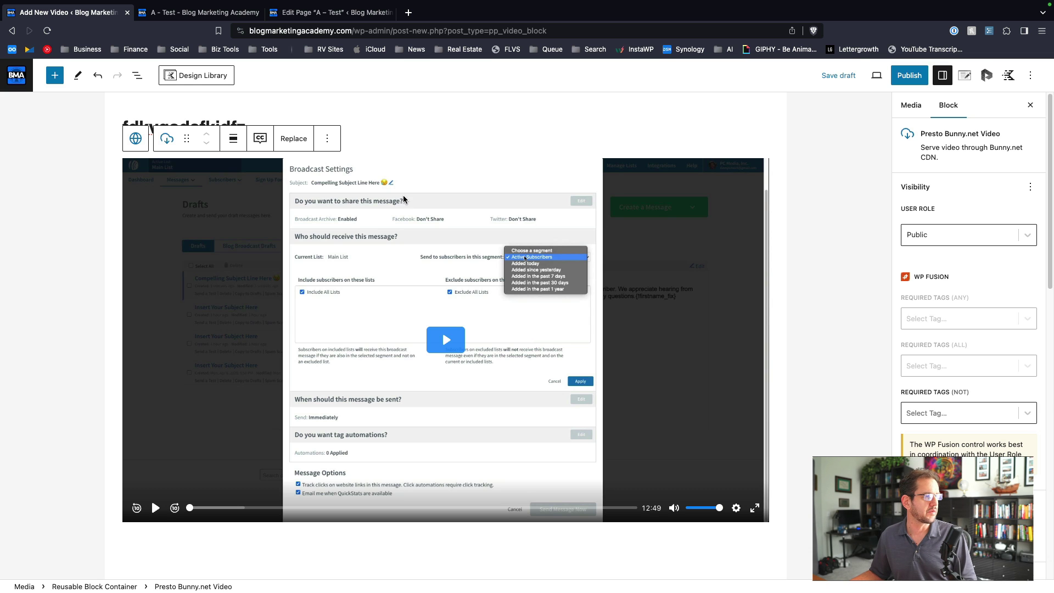
Leave the unsaved video without saving and highlight the Content Upgrades video's shortcode
{"action": "left_click", "coordinate": [22, 80]}
{"action": "left_click", "coordinate": [547, 219]}
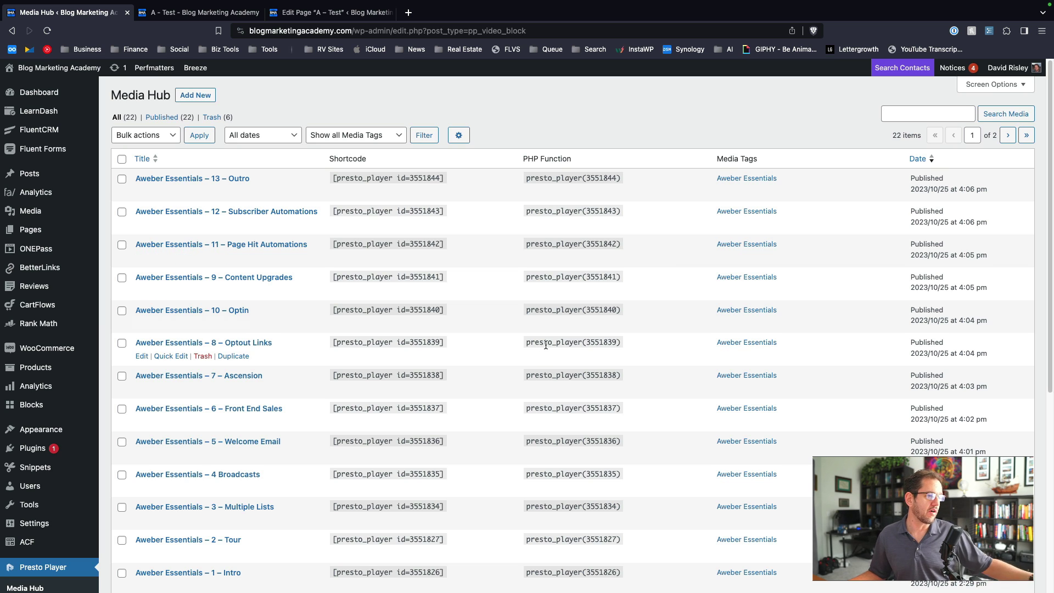
{"action": "left_click_drag", "start_coordinate": [331, 275], "coordinate": [455, 276]}
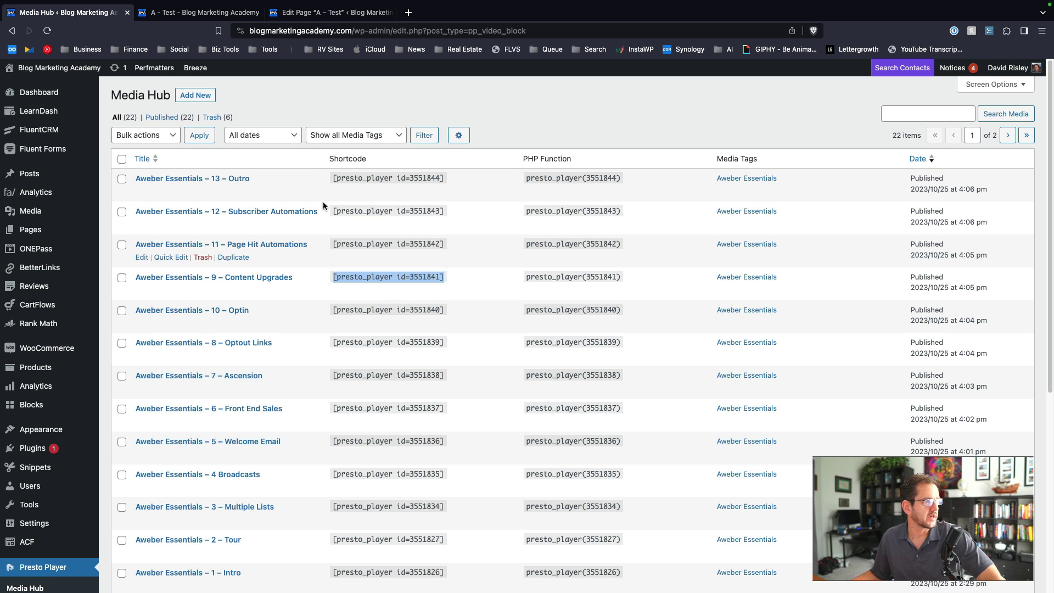
{"action": "left_click", "coordinate": [331, 15]}
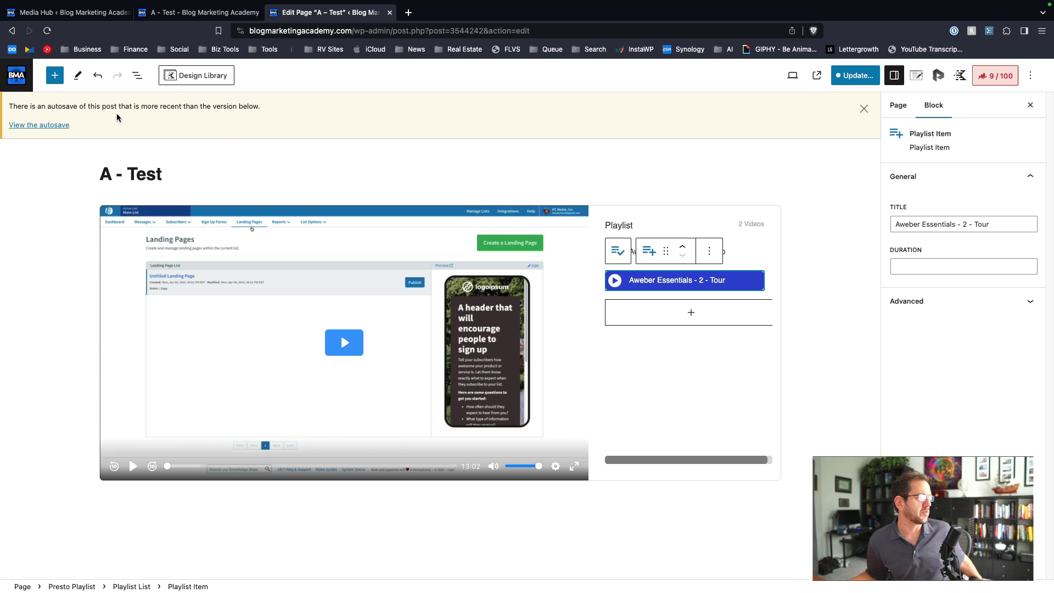
{"action": "left_click", "coordinate": [66, 12]}
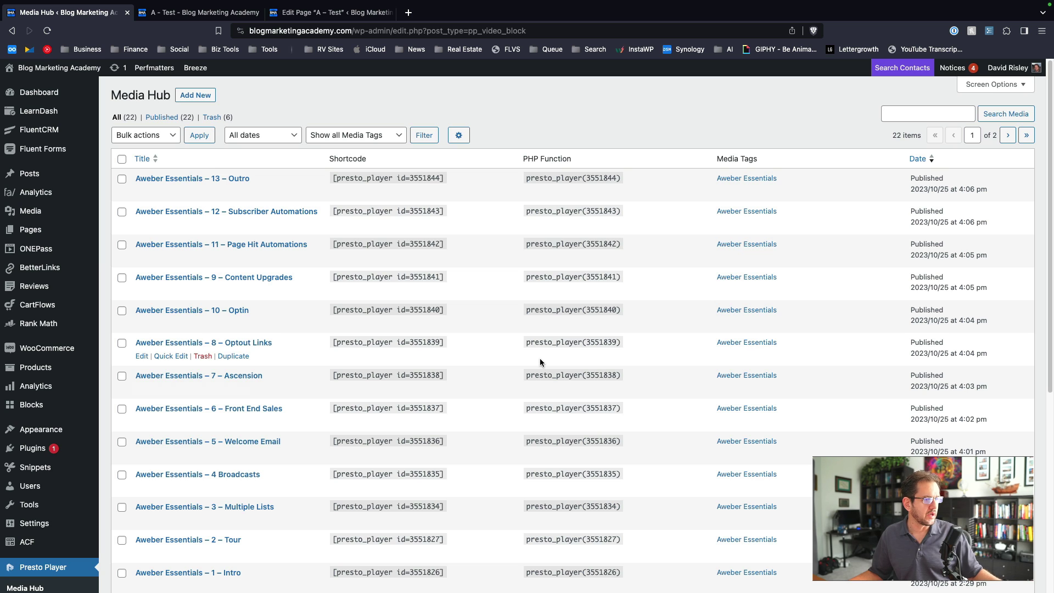
Highlight the 13 – Outro shortcode and PHP function, then start a new Media Hub video
{"action": "left_click_drag", "start_coordinate": [332, 178], "coordinate": [446, 181]}
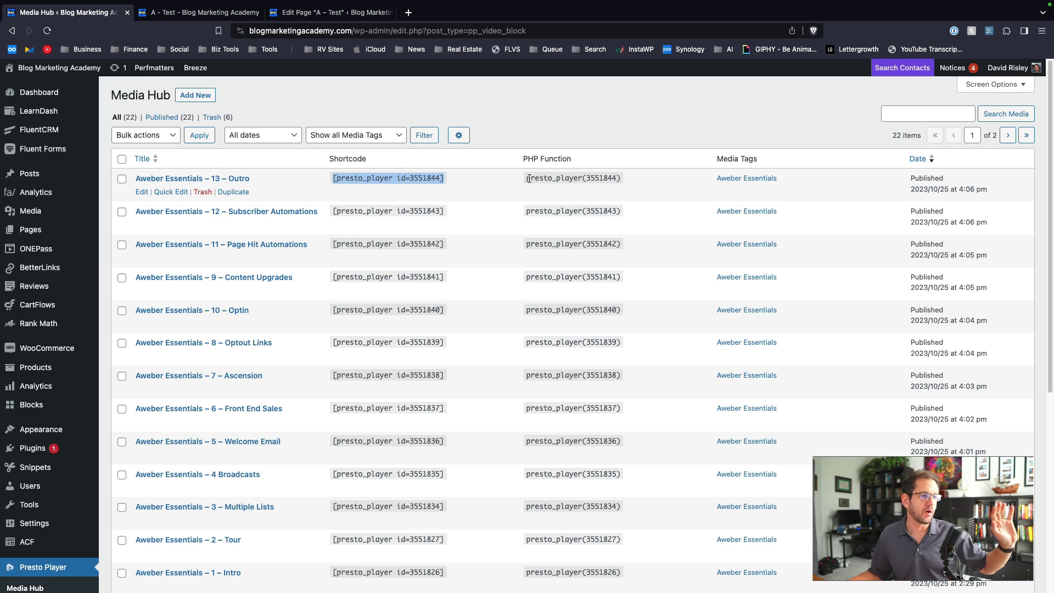
{"action": "left_click_drag", "start_coordinate": [527, 179], "coordinate": [622, 178]}
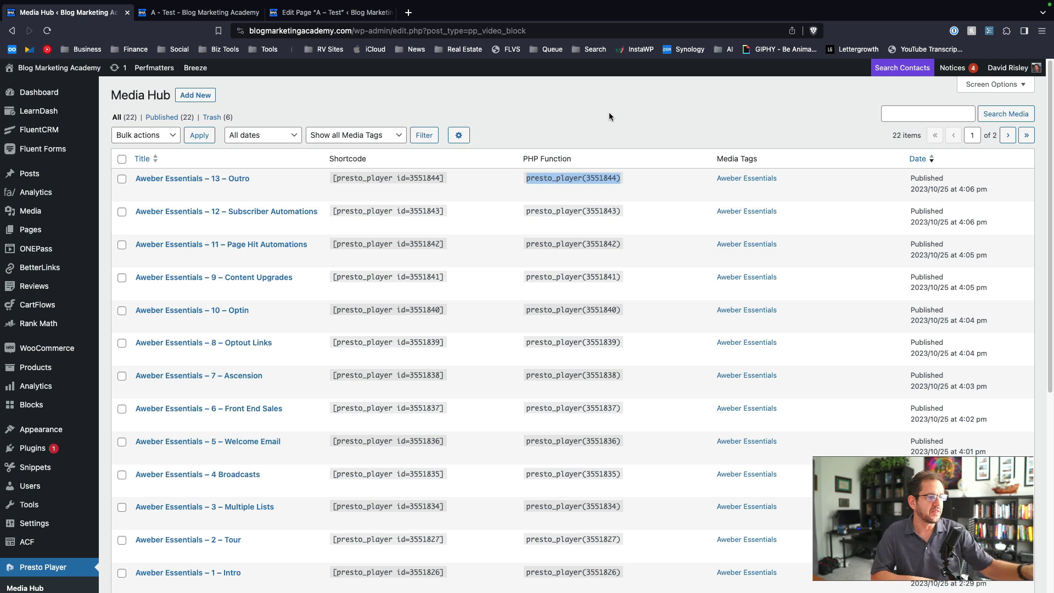
{"action": "left_click", "coordinate": [561, 117]}
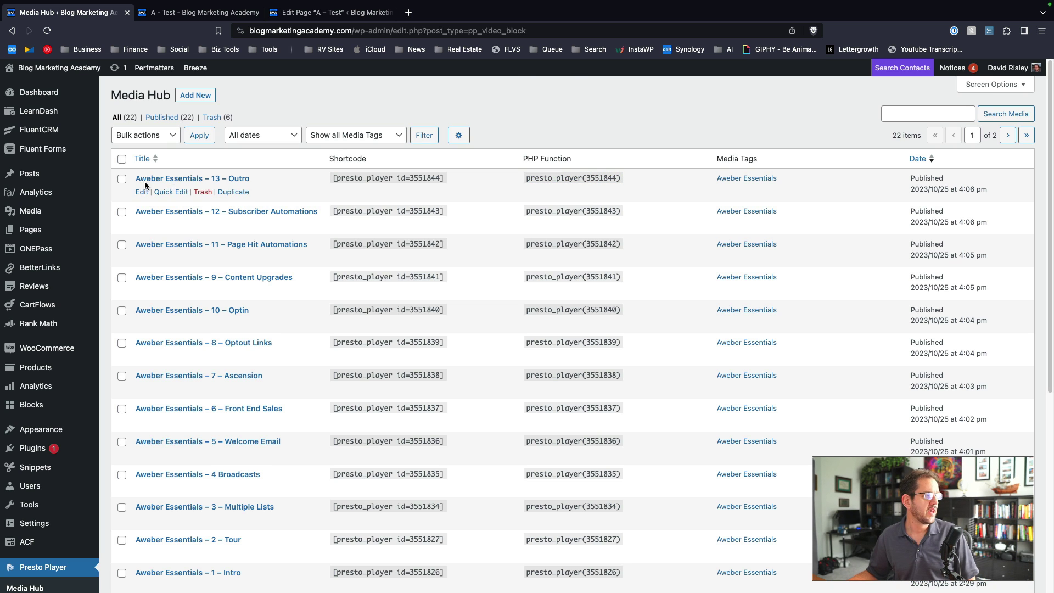
{"action": "left_click", "coordinate": [199, 100]}
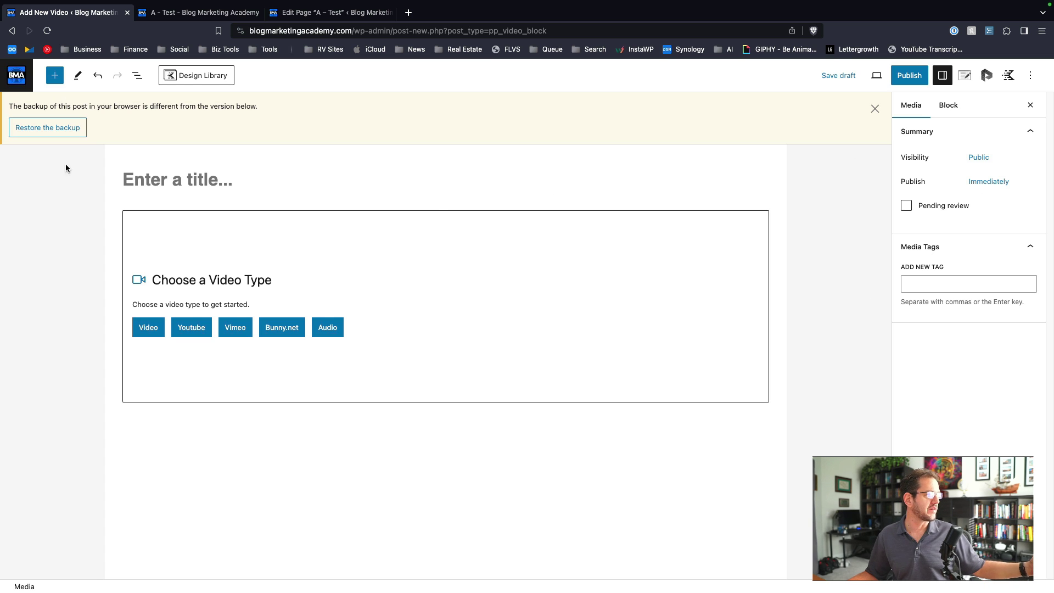
Title the new video 'ergsg' and briefly view its Media Settings panel
{"action": "left_click", "coordinate": [146, 213]}
{"action": "left_click", "coordinate": [199, 180]}
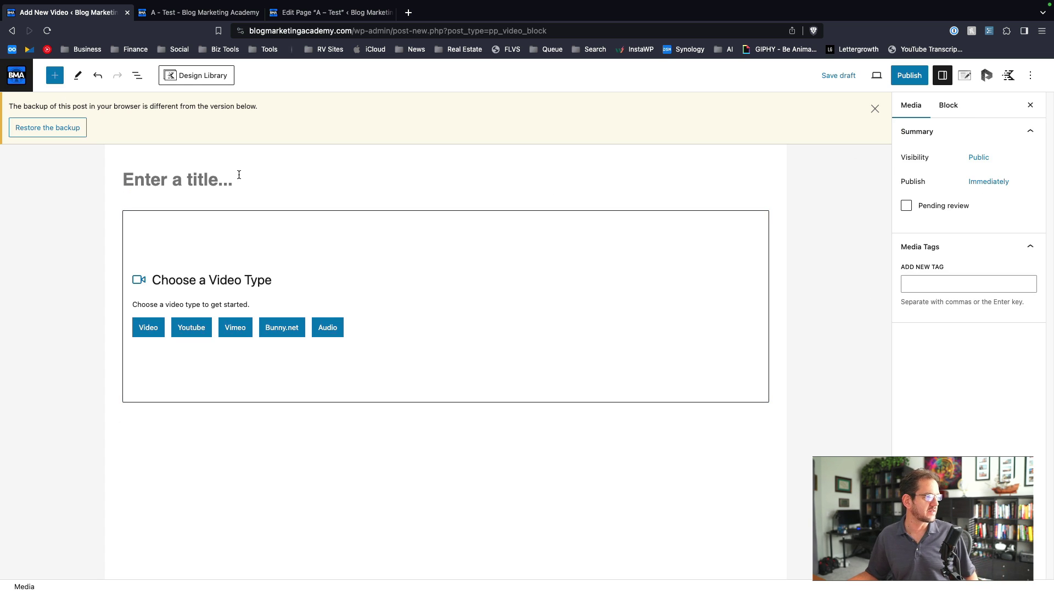
{"action": "type", "text": "ergsg"}
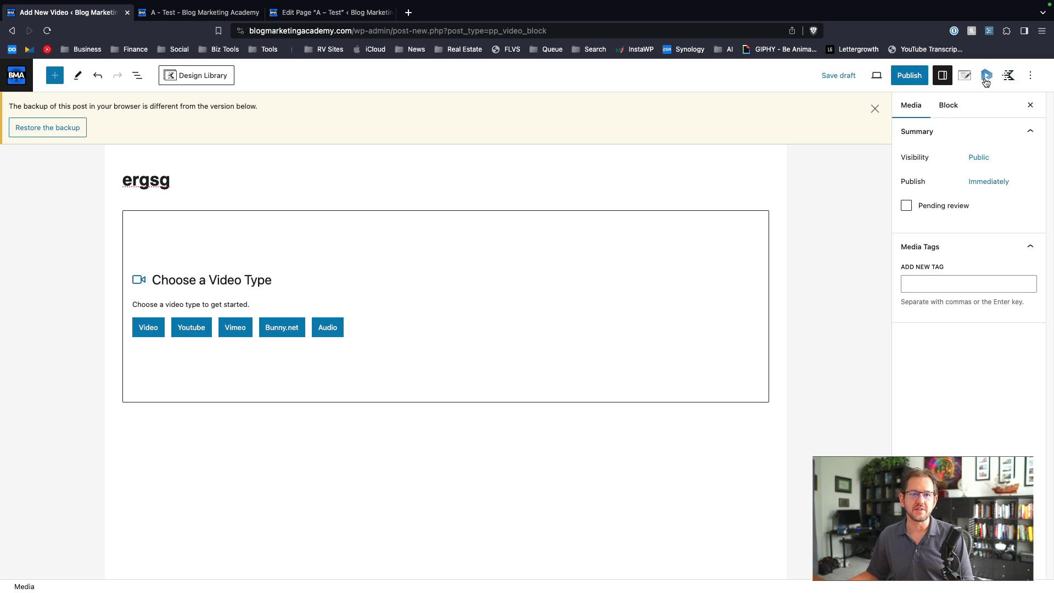
{"action": "left_click", "coordinate": [965, 75]}
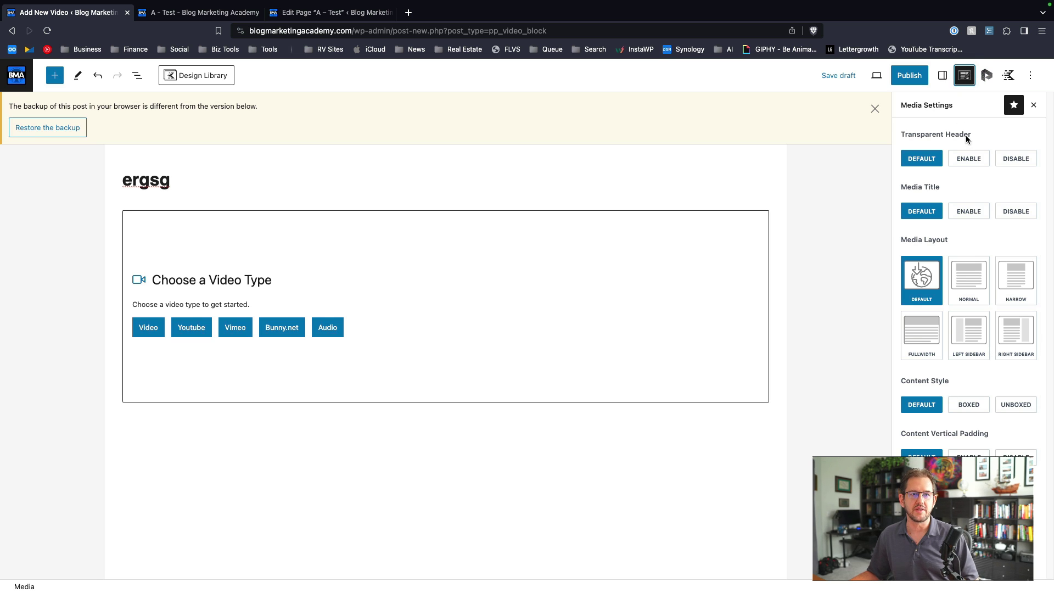
{"action": "left_click", "coordinate": [972, 76]}
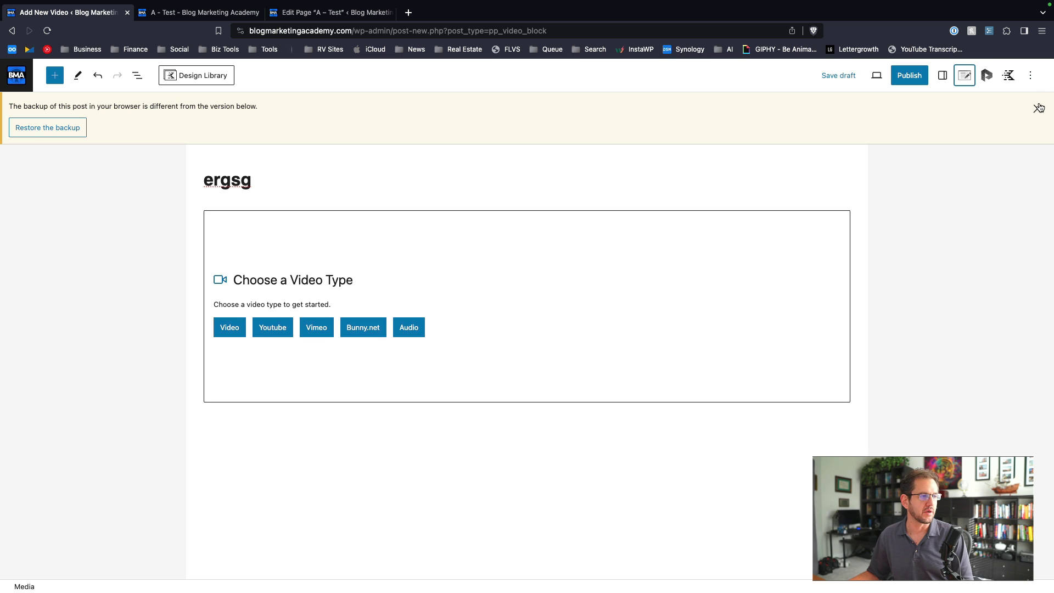
Dismiss the browser backup notice and head back toward the Media Hub list
{"action": "left_click", "coordinate": [1039, 108]}
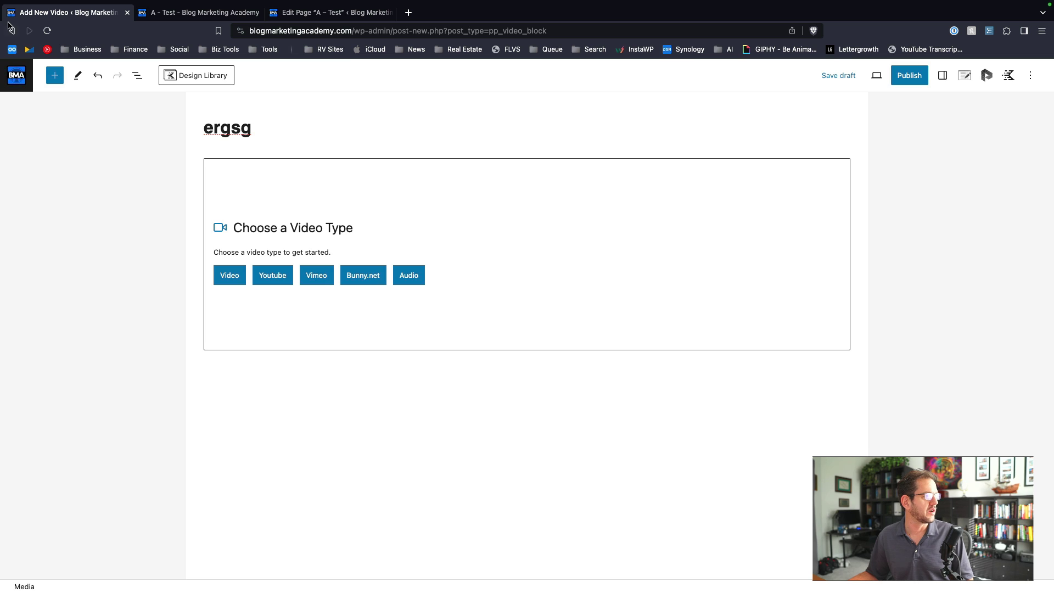
{"action": "left_click", "coordinate": [11, 30]}
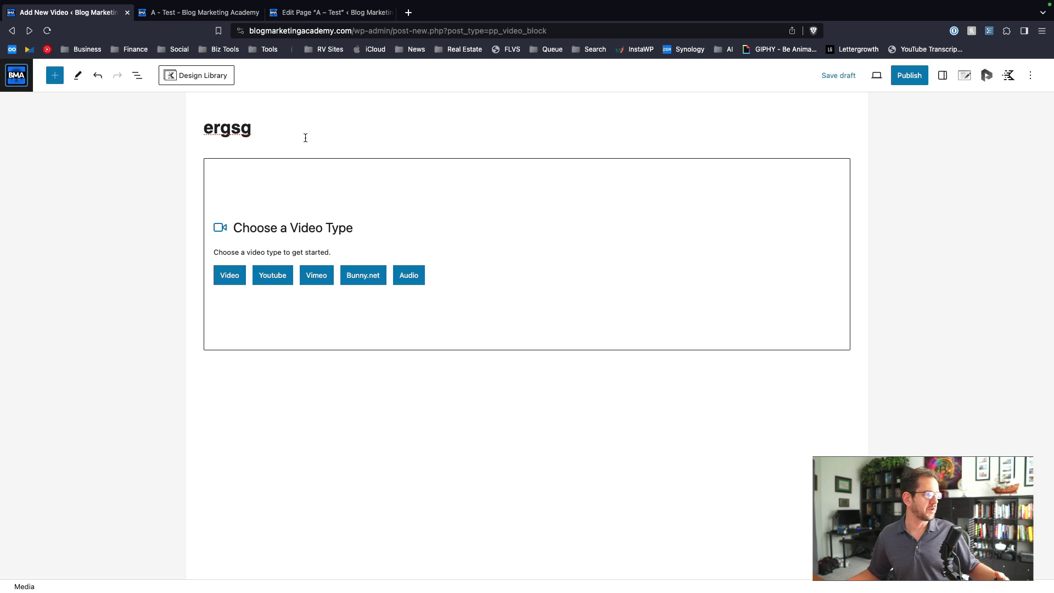
{"action": "left_click", "coordinate": [16, 80]}
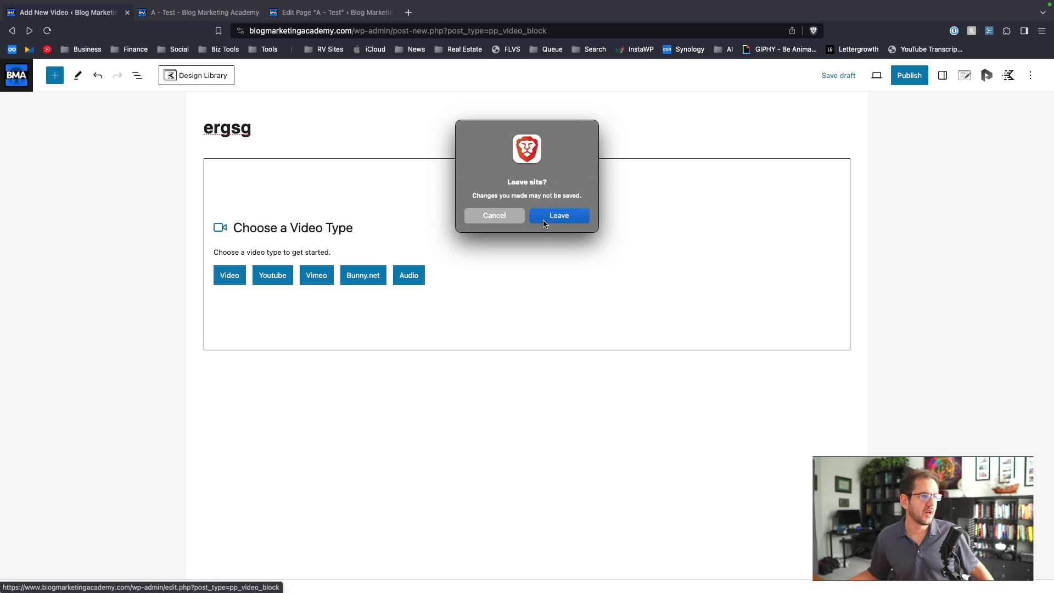
Confirm Leave to discard the unsaved 'ergsg' video
{"action": "left_click", "coordinate": [559, 215]}
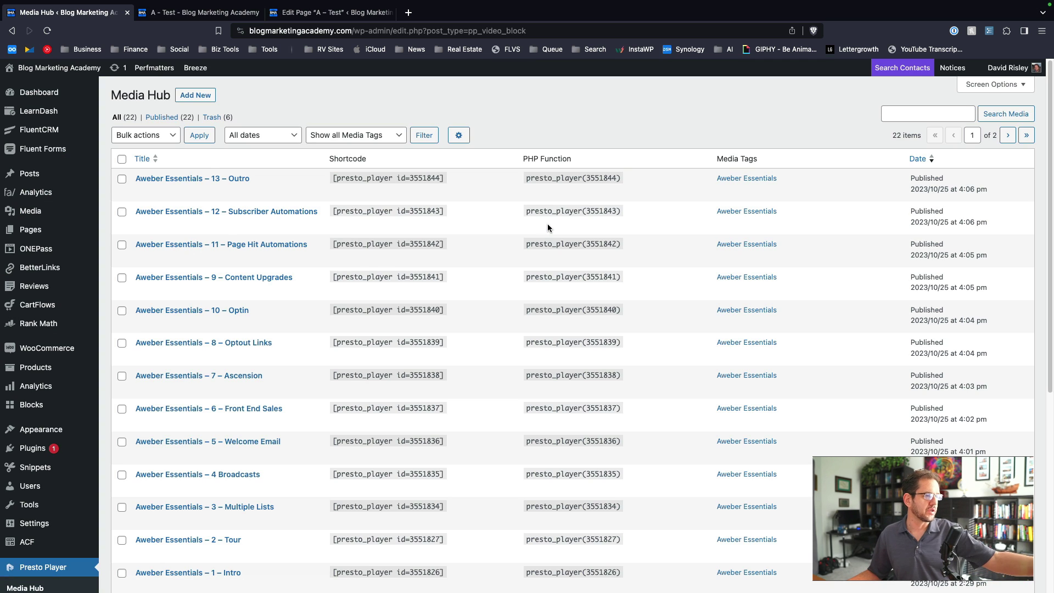